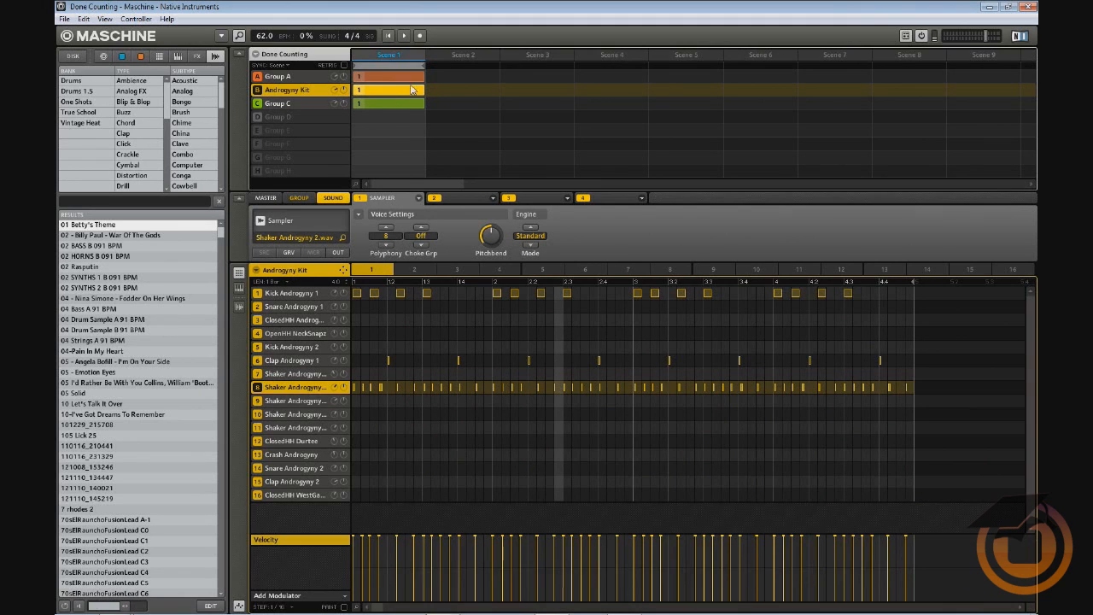
Duplicate Scene 1, duplicate the new scene again, and stretch the loop range over the first scenes
right_click(386, 54)
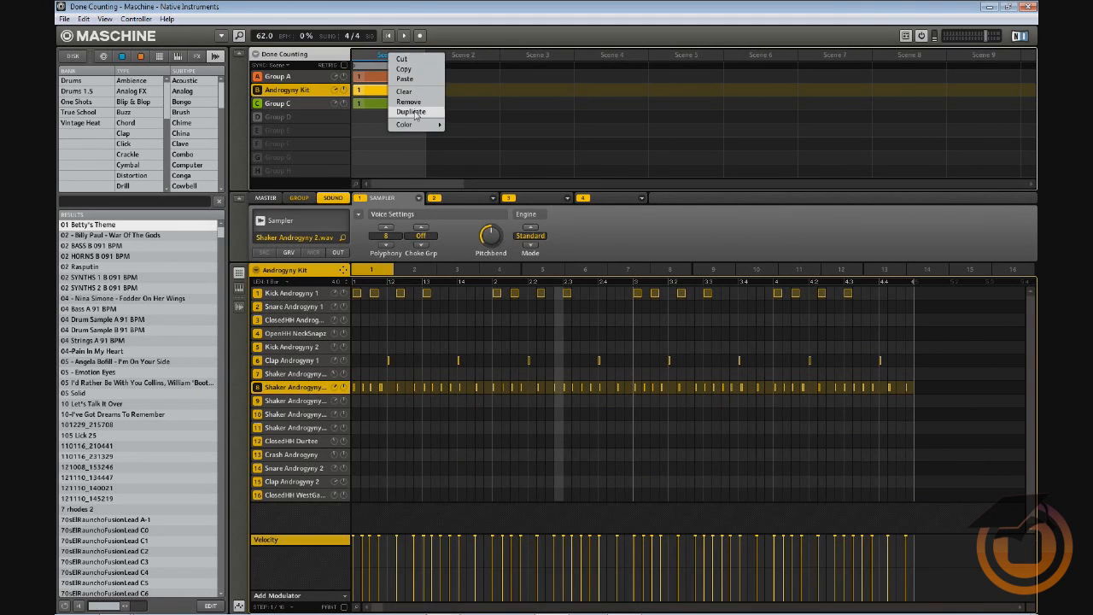
click(414, 111)
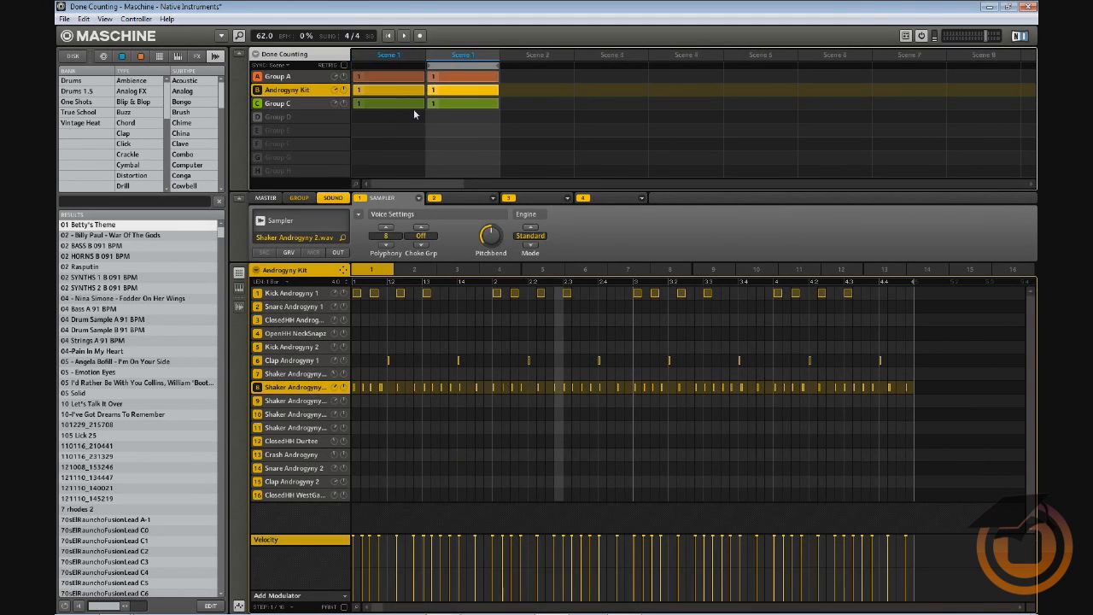
right_click(449, 61)
click(480, 120)
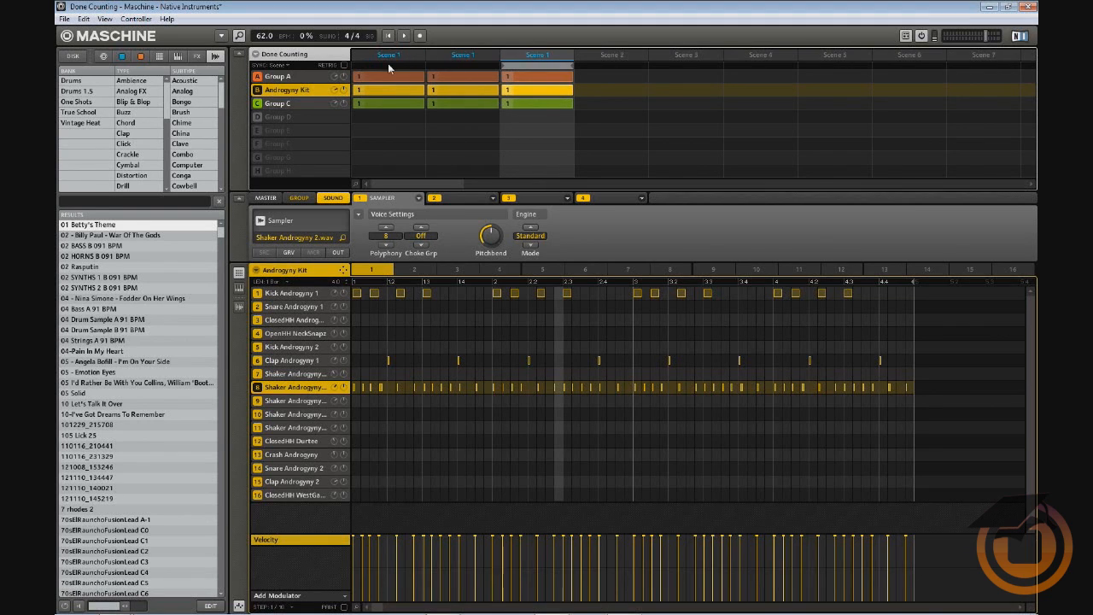
drag(394, 67, 549, 77)
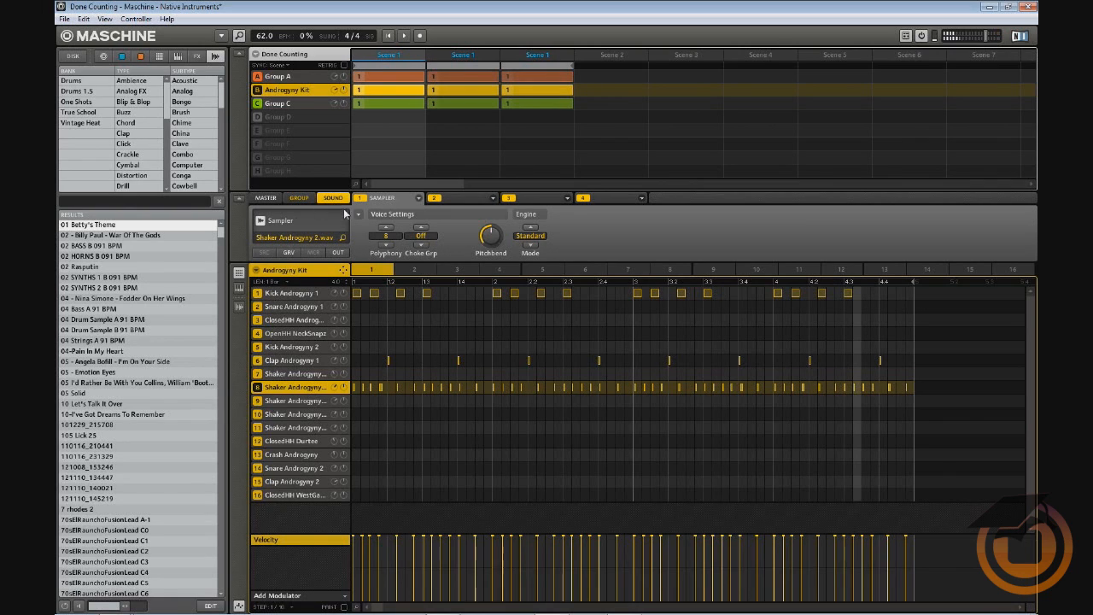
Load SSLChannel Stereo from Plug-ins into FX slot 2 of the Kick Androgyny 1 sound
click(282, 294)
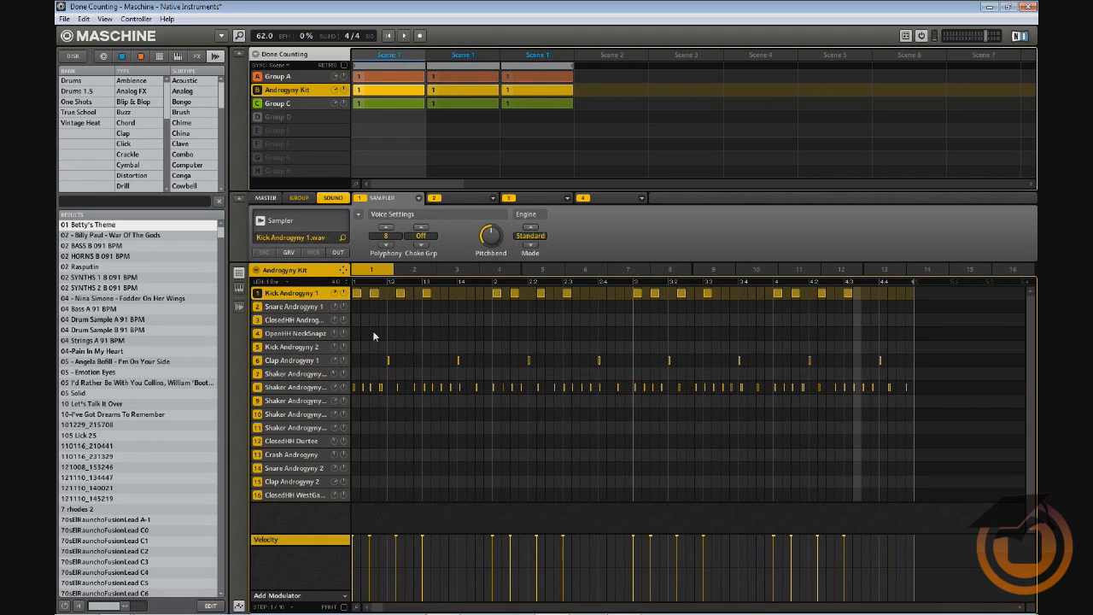
click(493, 199)
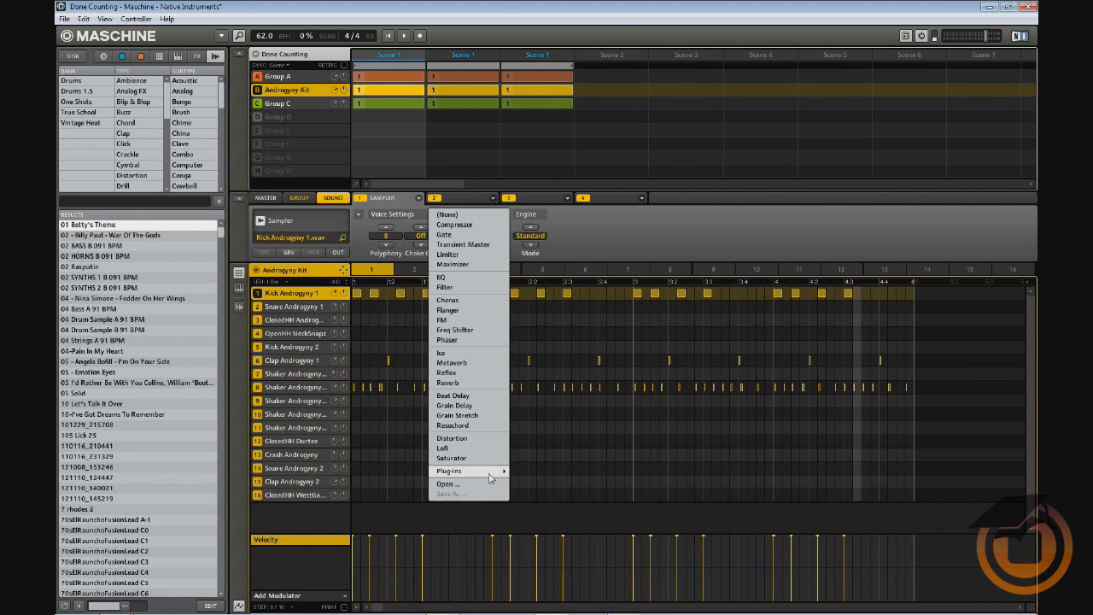
mouse_move(493, 475)
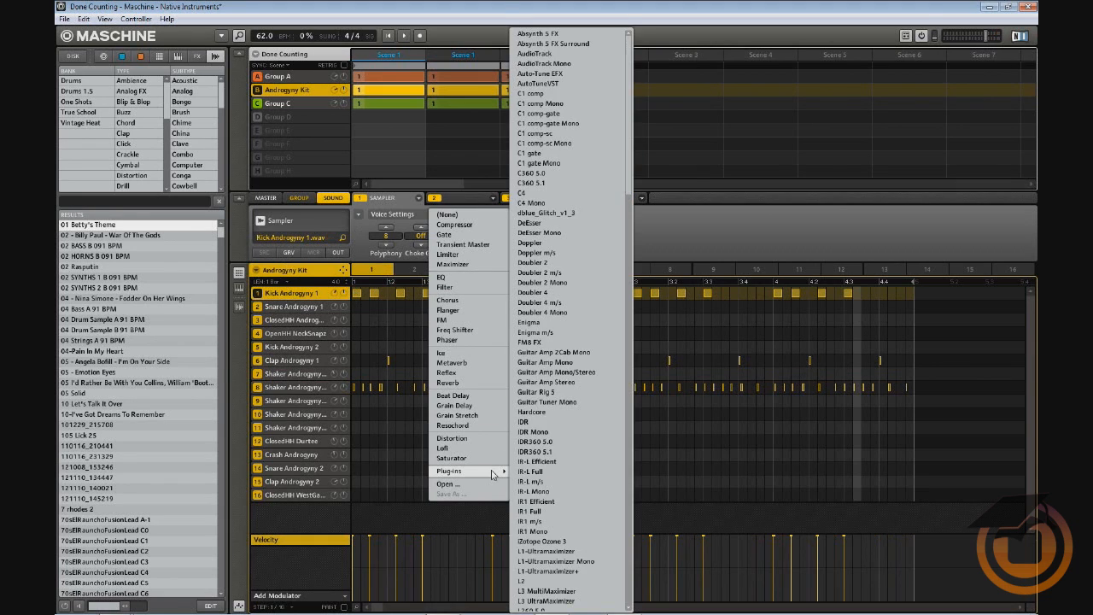
click(629, 464)
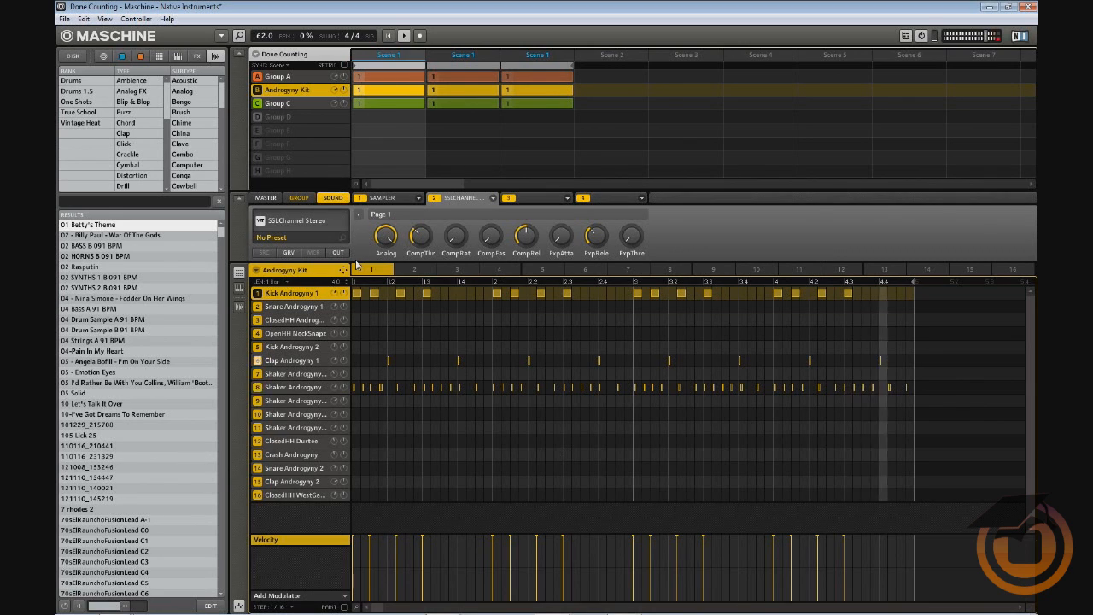
Open the kick's SSL E-Channel editor, move it right, and lower LF gain to -5.0
click(308, 221)
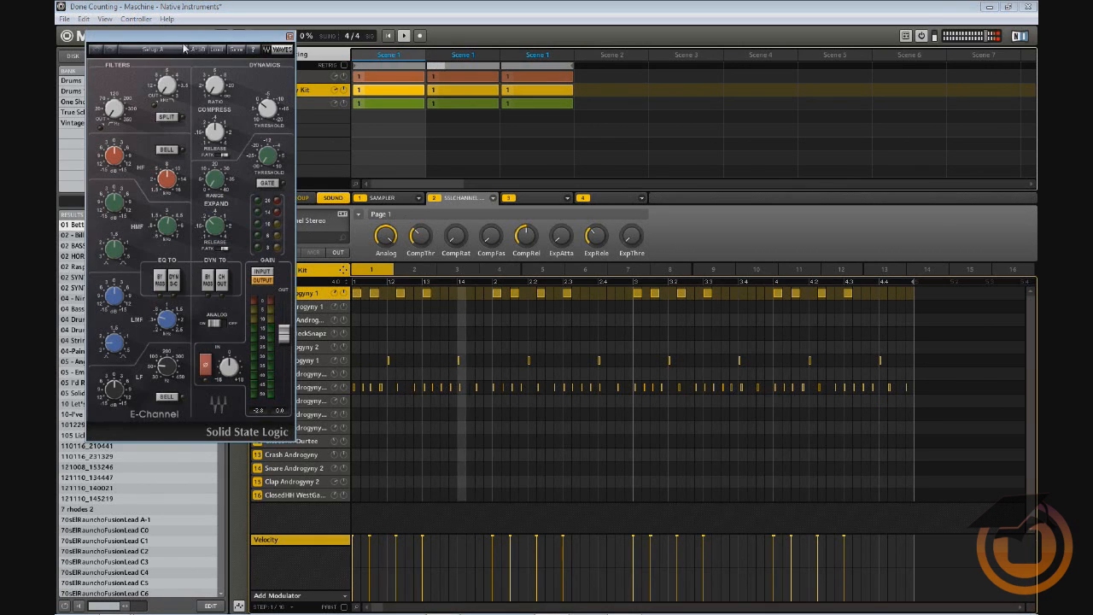
drag(180, 42, 793, 87)
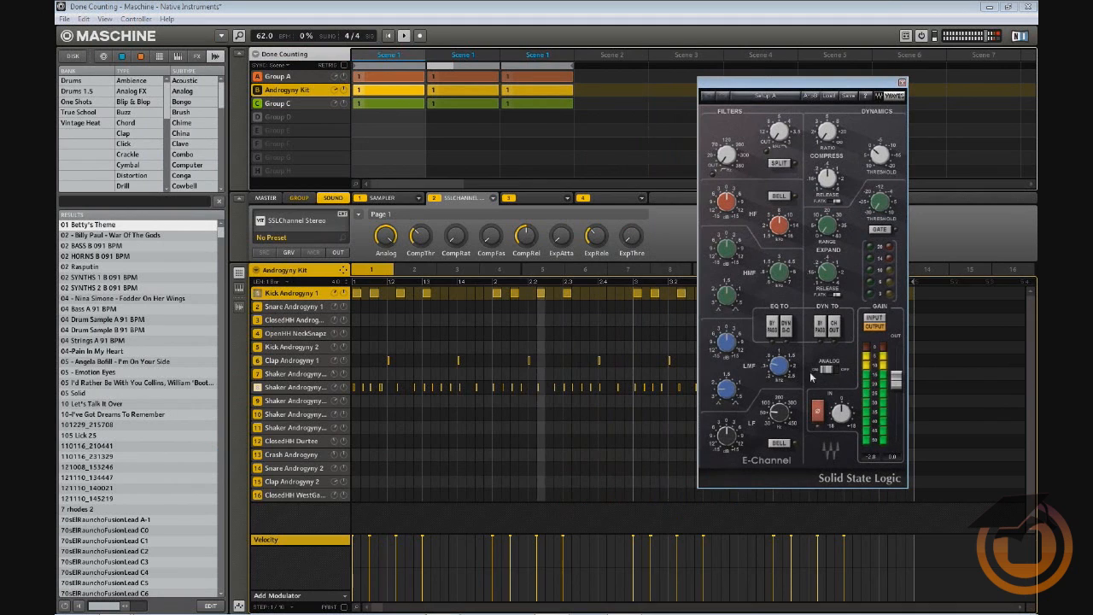
drag(727, 436, 726, 373)
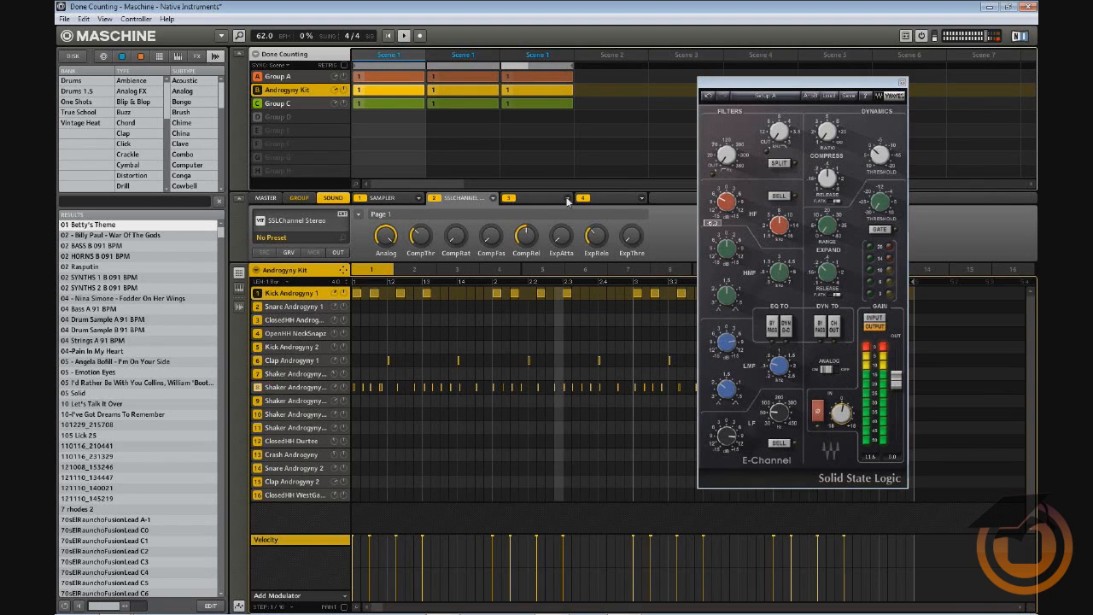
Browse slot 3's plug-in list without loading anything, and move the E-Channel editor further right
click(567, 198)
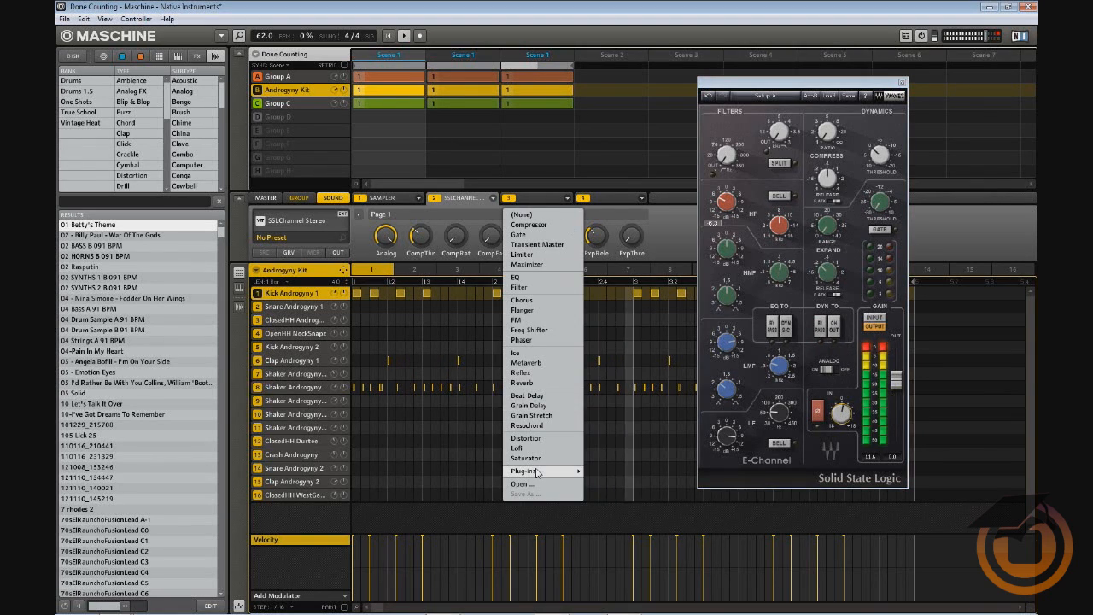
mouse_move(538, 474)
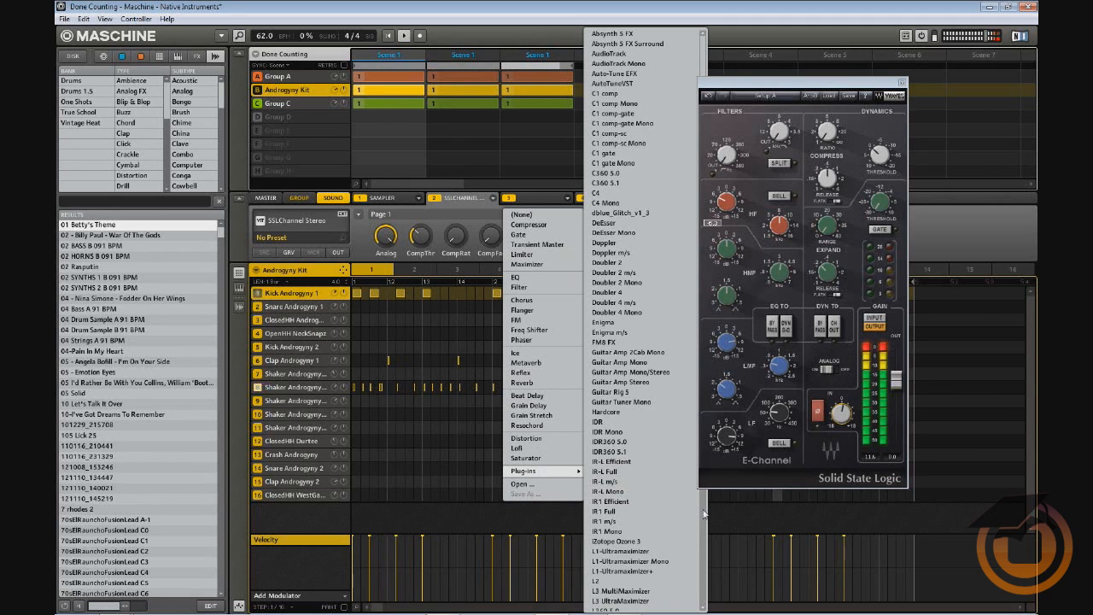
click(704, 513)
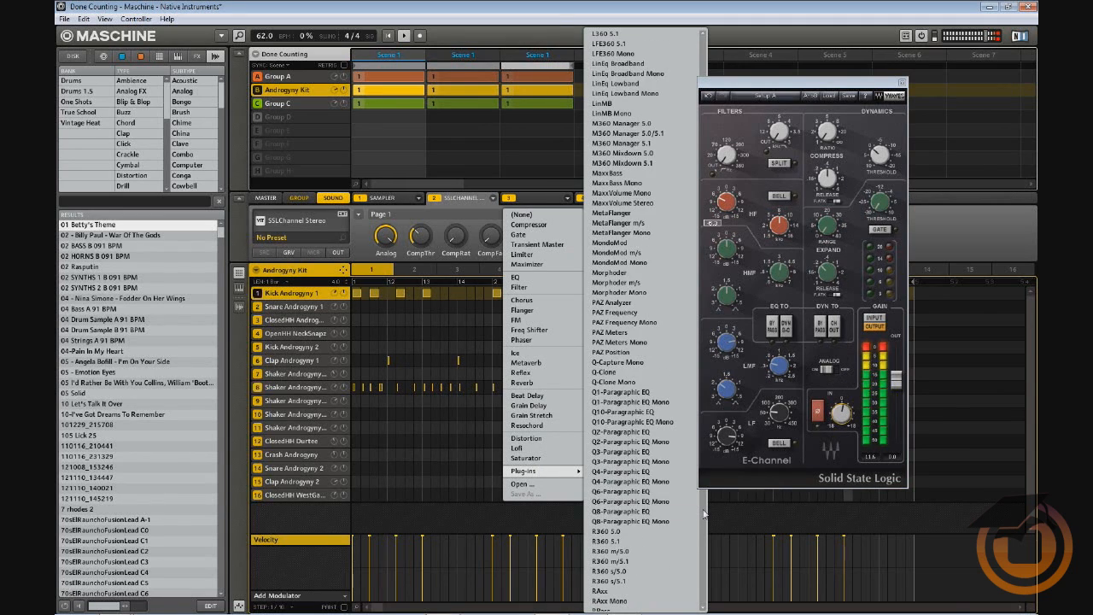
scroll(704, 514, down, 8)
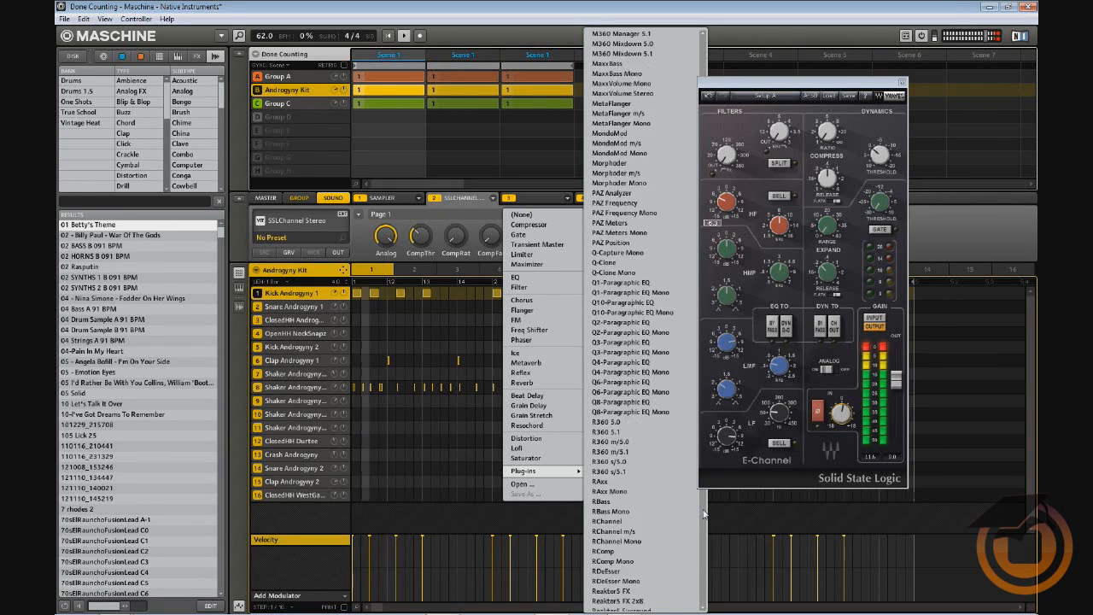
click(704, 513)
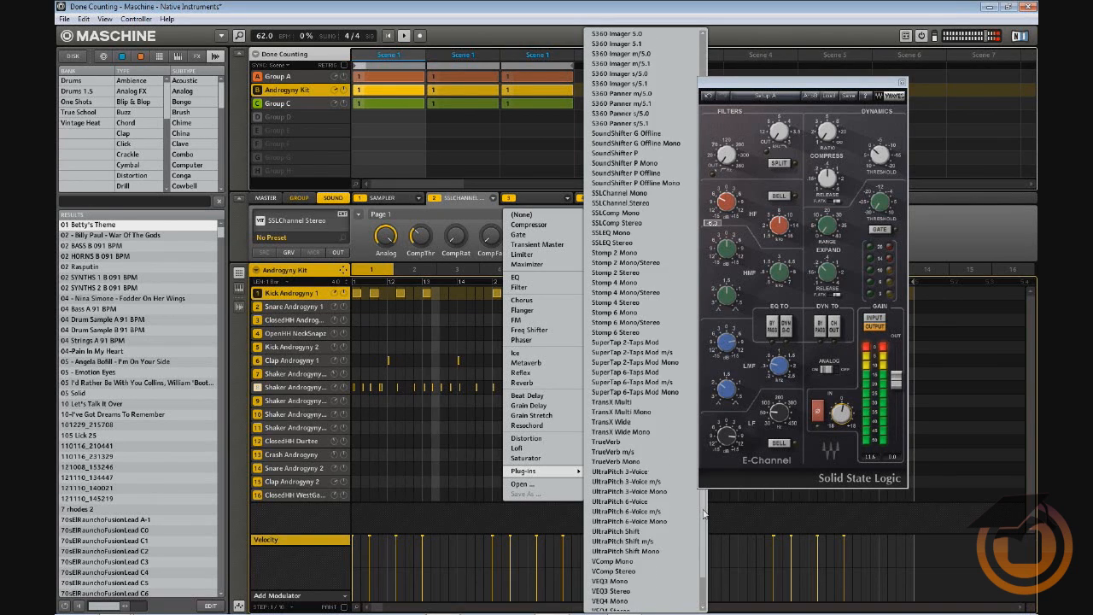
click(698, 475)
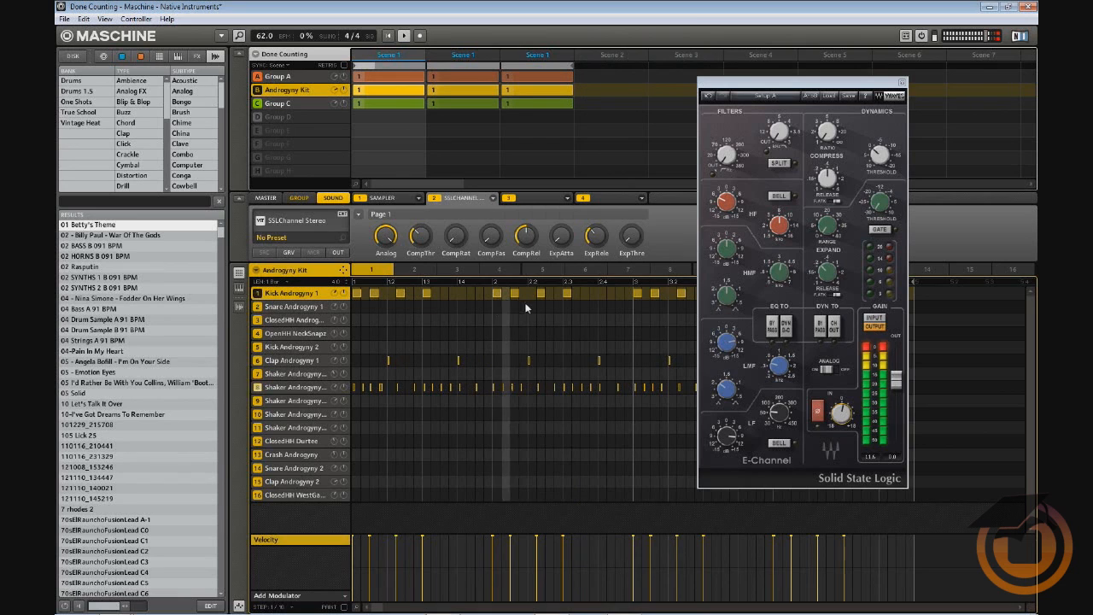
click(568, 200)
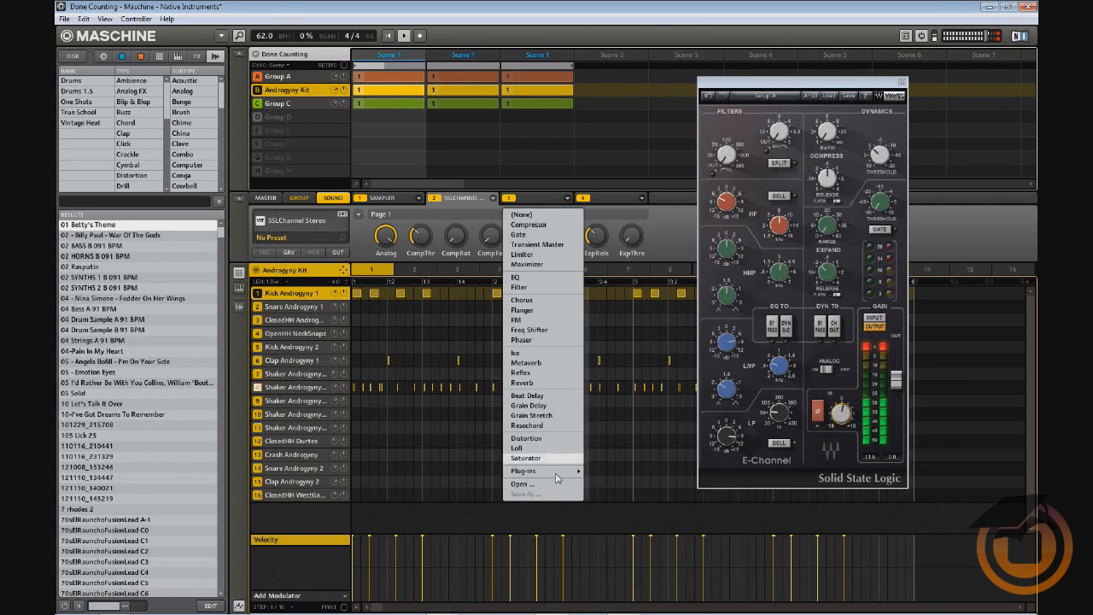
mouse_move(571, 471)
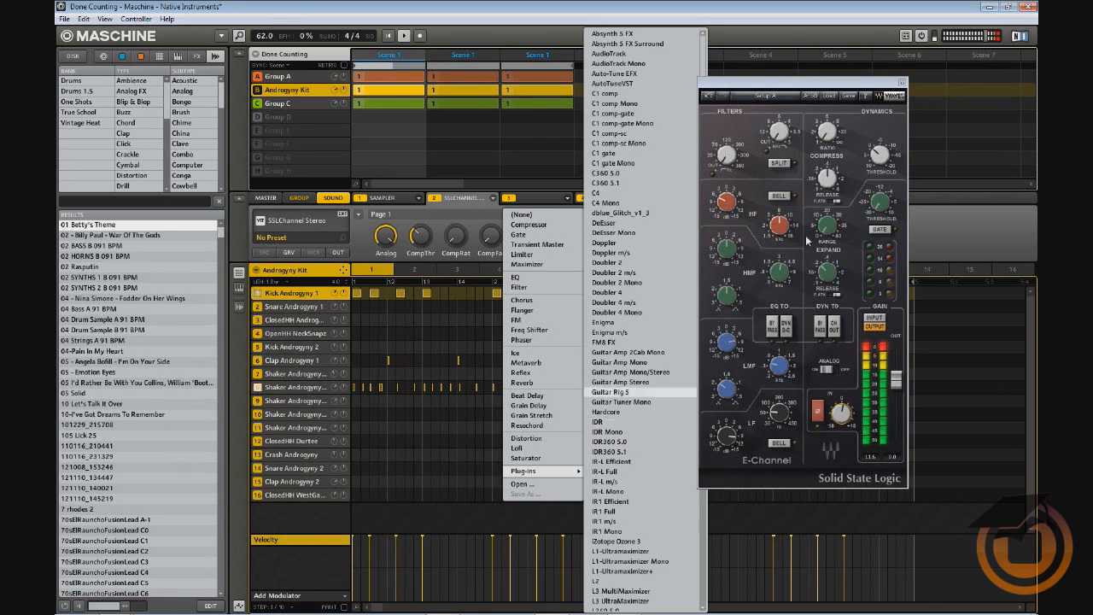
click(812, 84)
drag(813, 83, 903, 85)
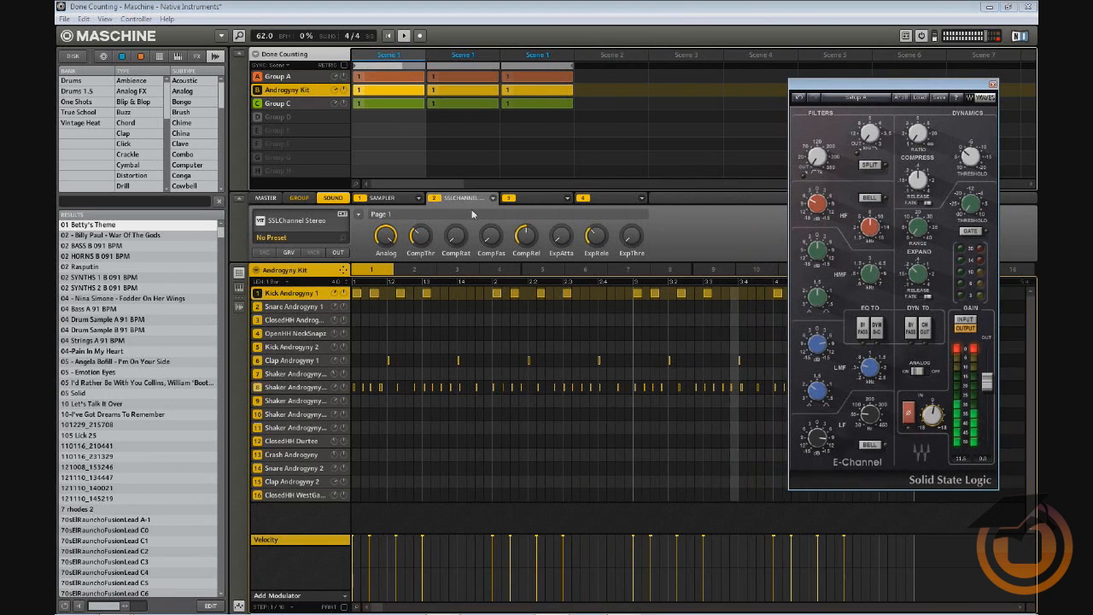
click(569, 199)
Load S1-Imager into the kick's third insert slot from the Plug-ins list
click(569, 200)
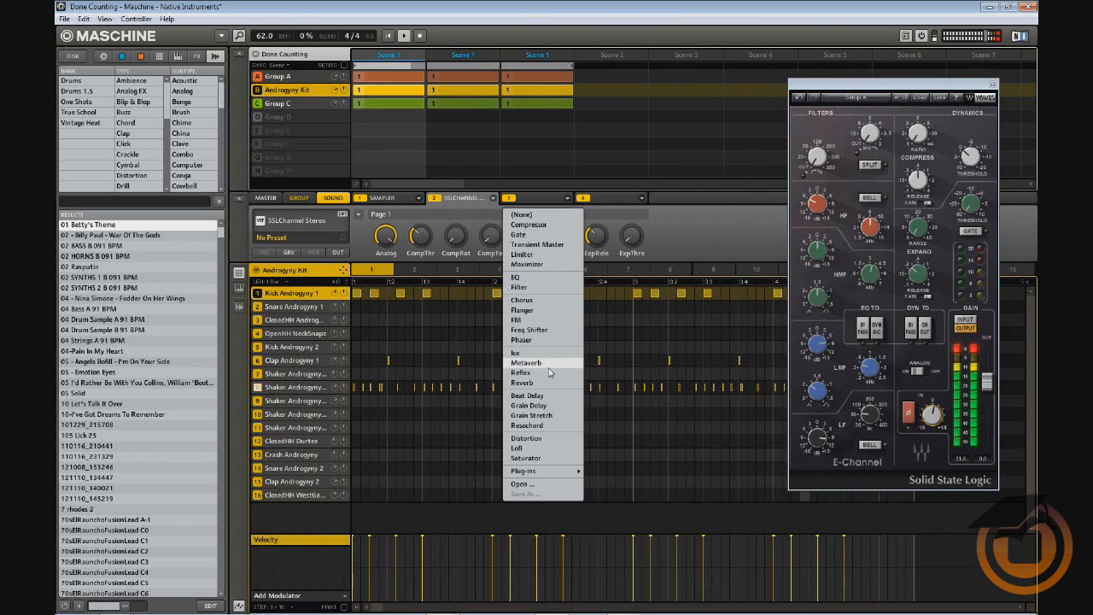
mouse_move(536, 475)
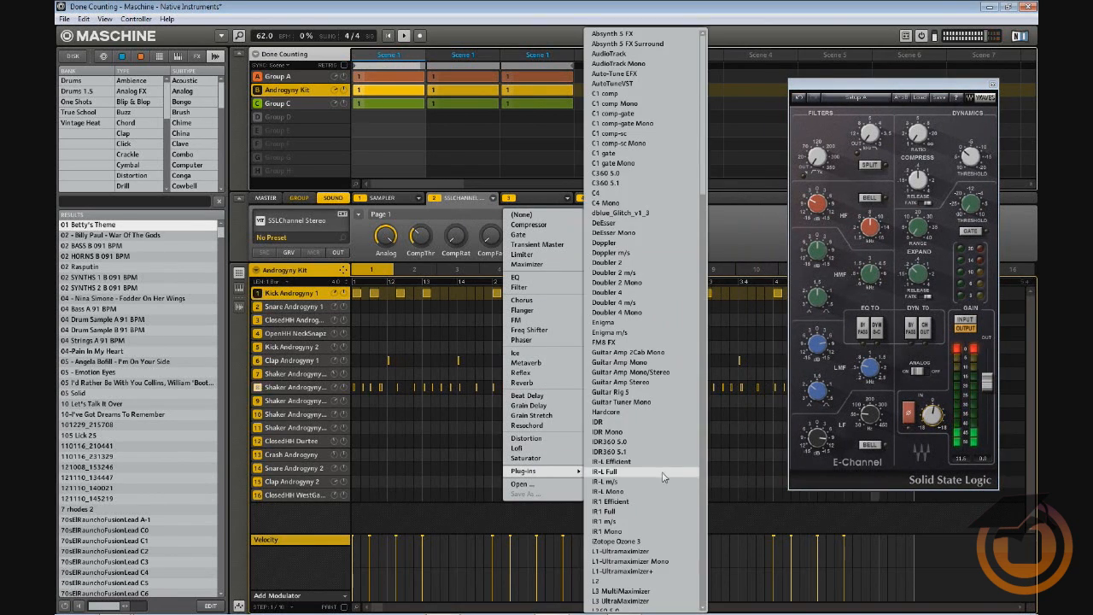
scroll(705, 386, down, 10)
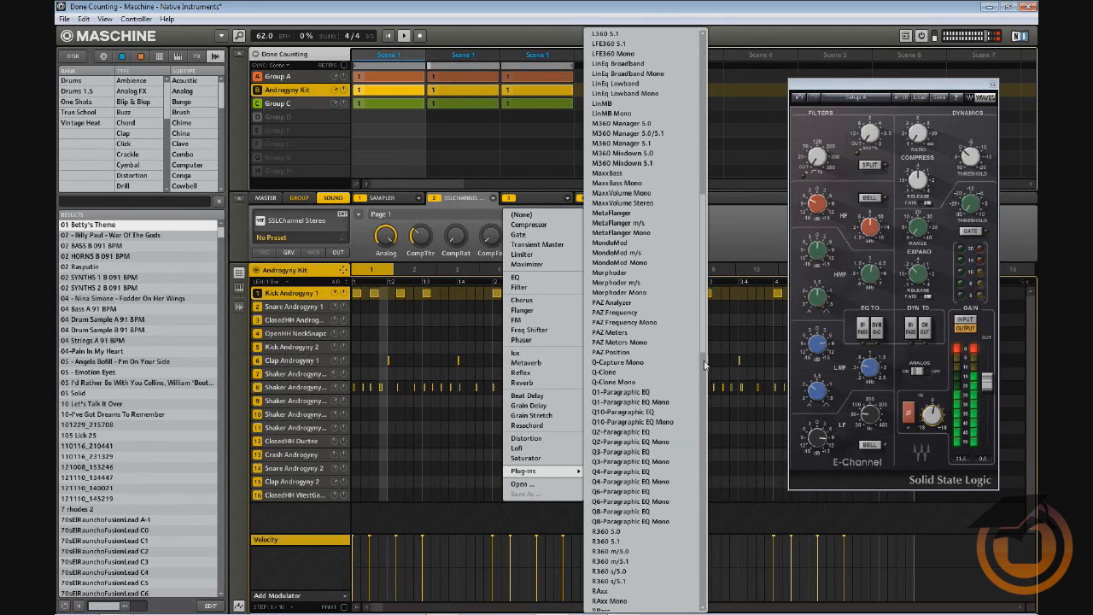
scroll(702, 418, down, 5)
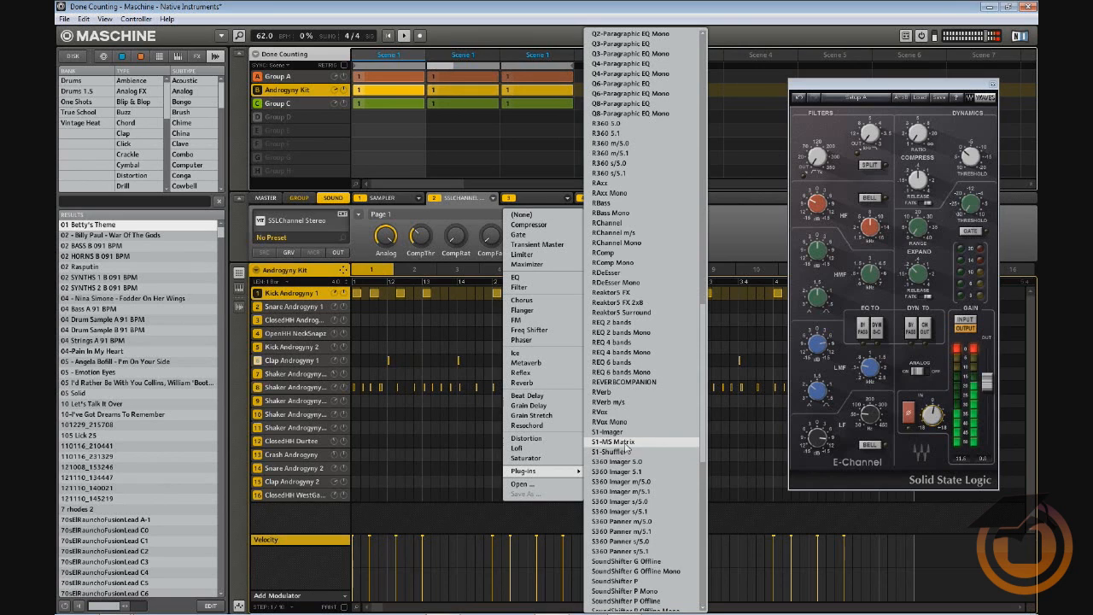
click(622, 432)
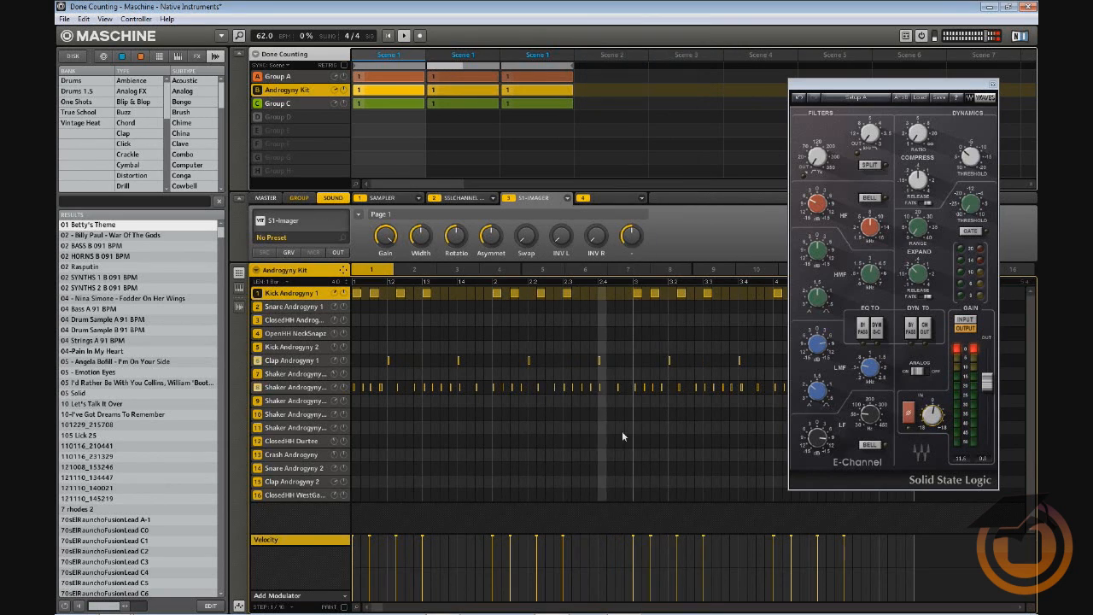
In the kick's S1 Imager, widen to about 2.5, rotate slightly left and raise gain to maximum
click(287, 224)
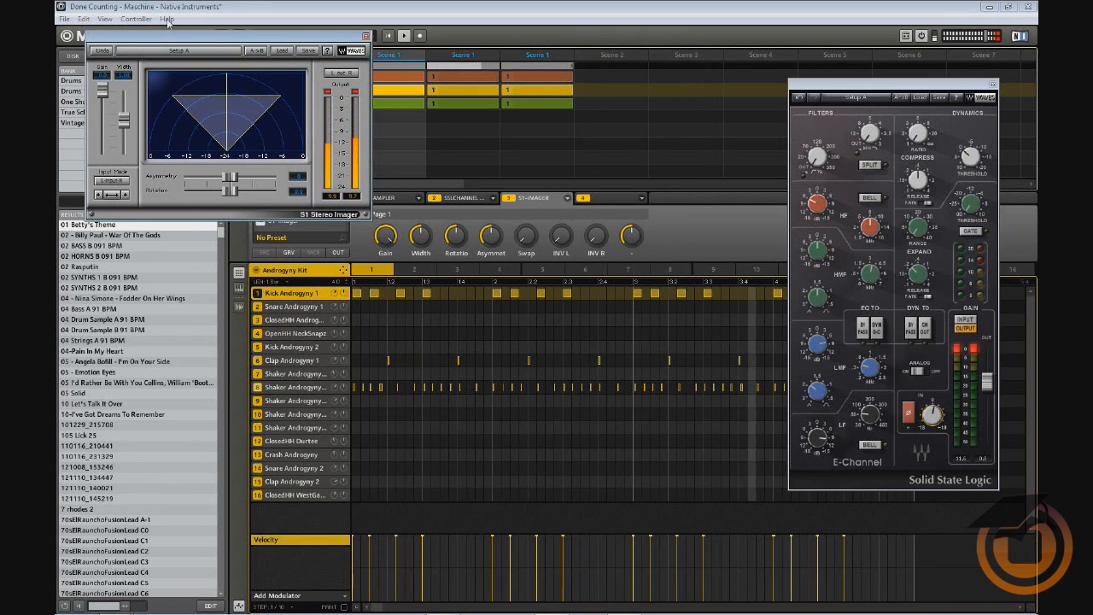
drag(176, 40, 534, 292)
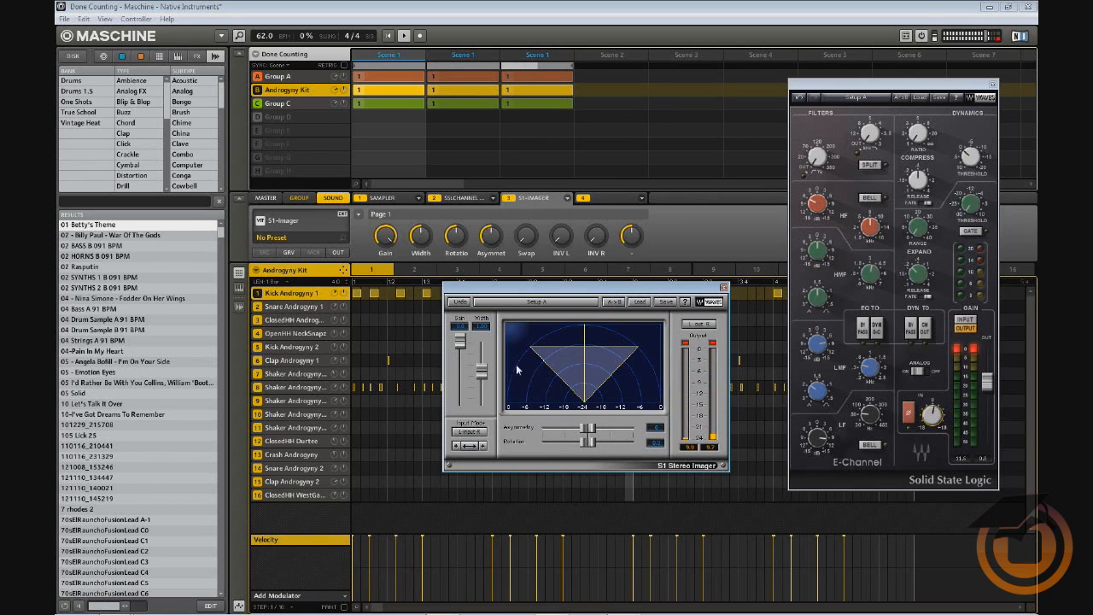
drag(482, 369, 482, 340)
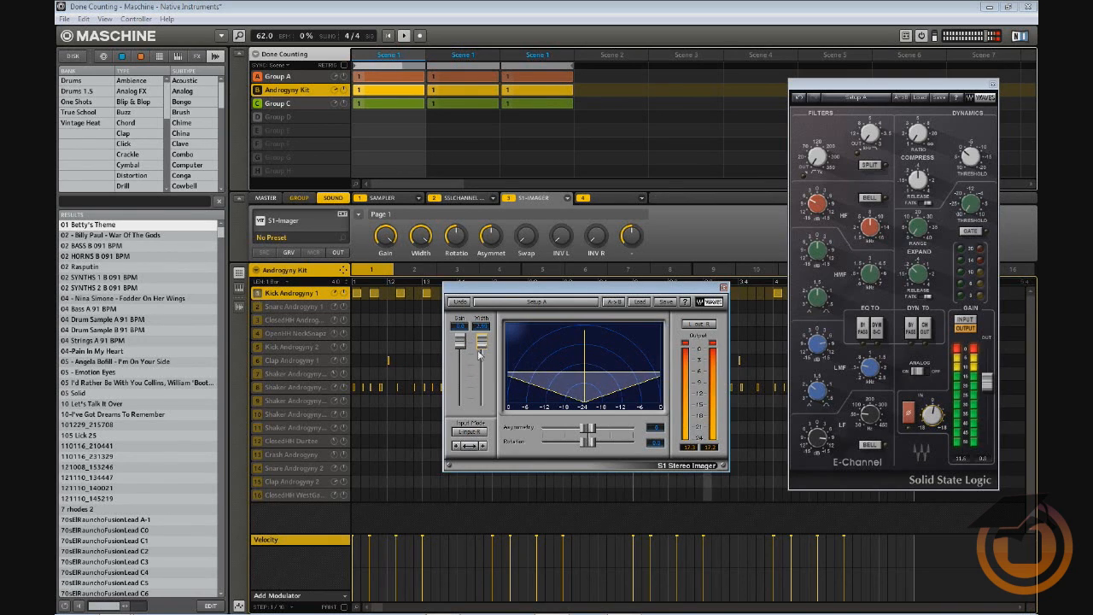
click(460, 343)
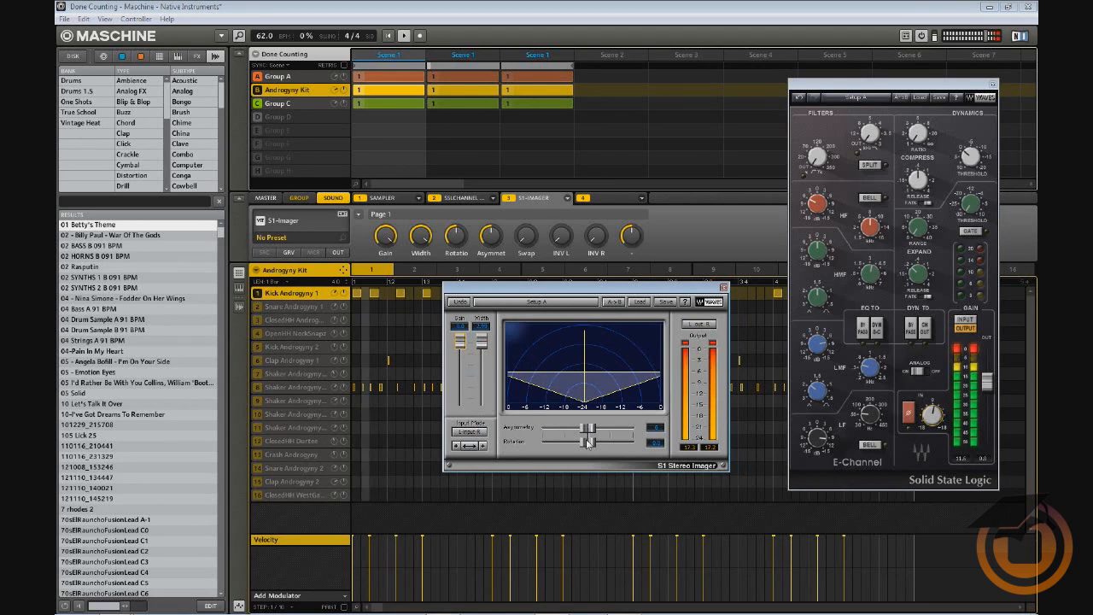
drag(587, 442, 588, 442)
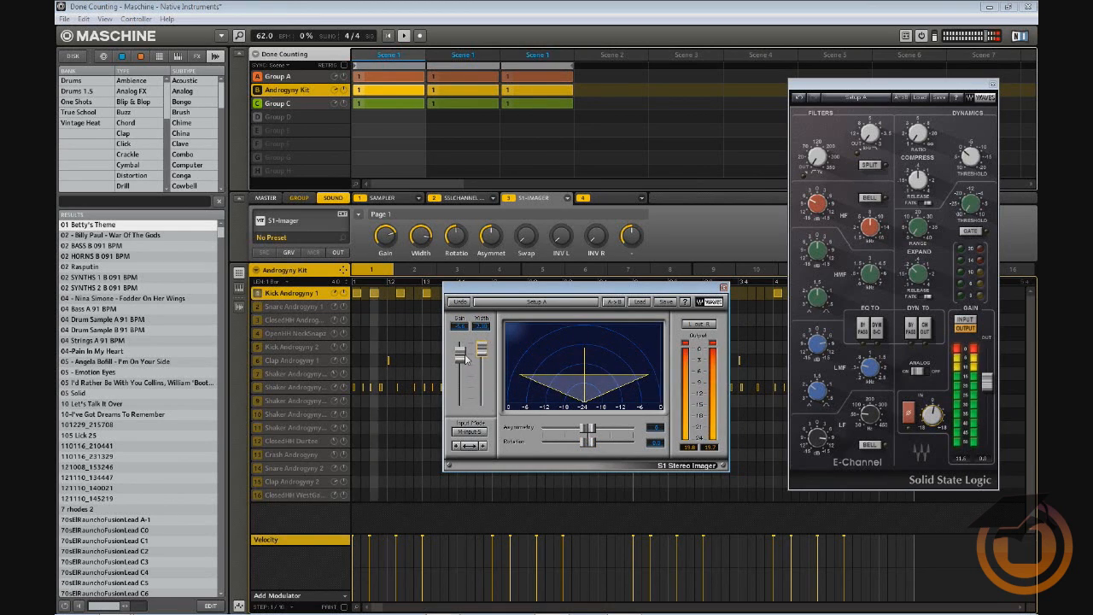
drag(461, 357, 461, 351)
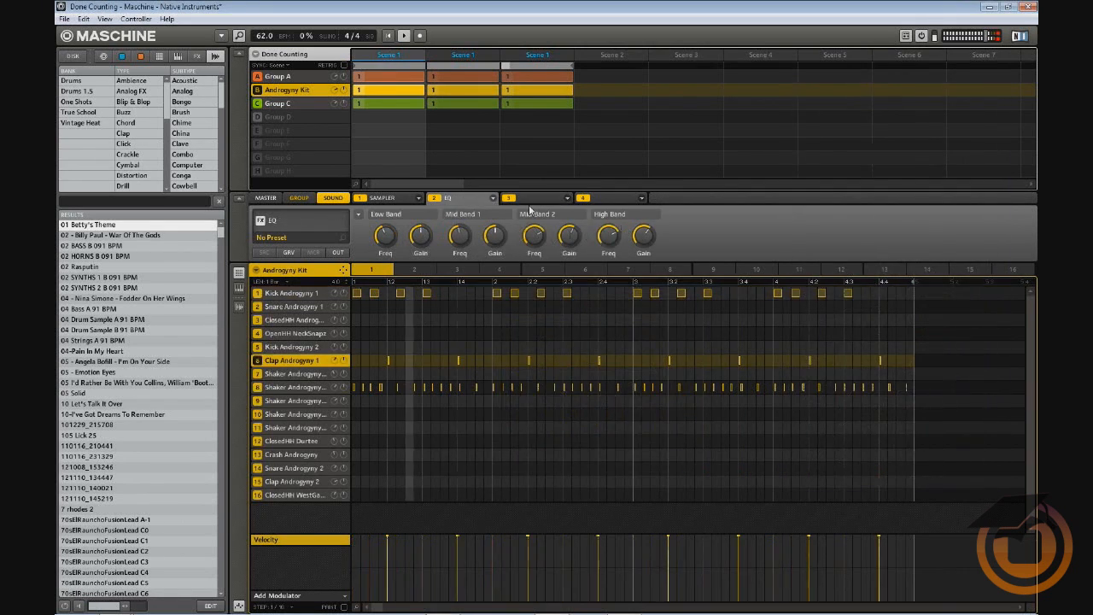
Open the Plug-ins list for the clap's empty third insert slot and page down through it
click(544, 199)
click(567, 198)
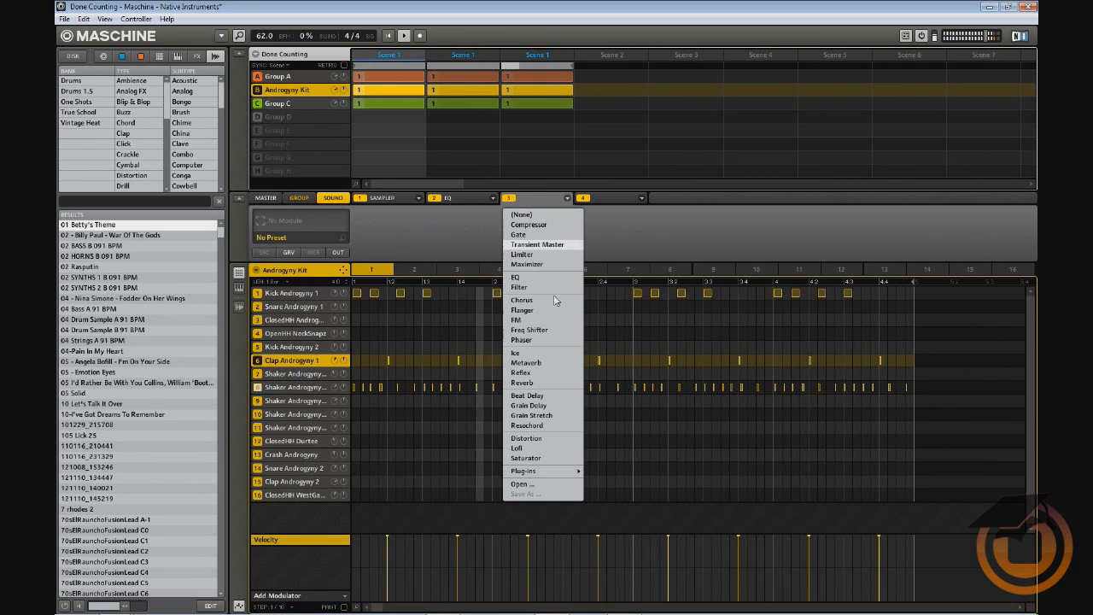
mouse_move(550, 474)
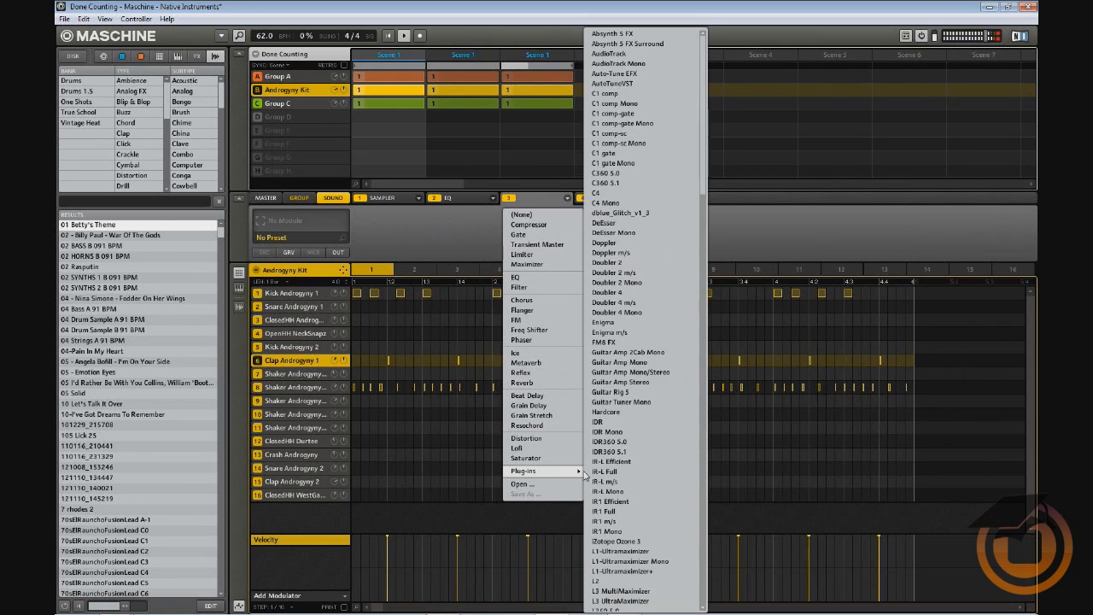
click(703, 497)
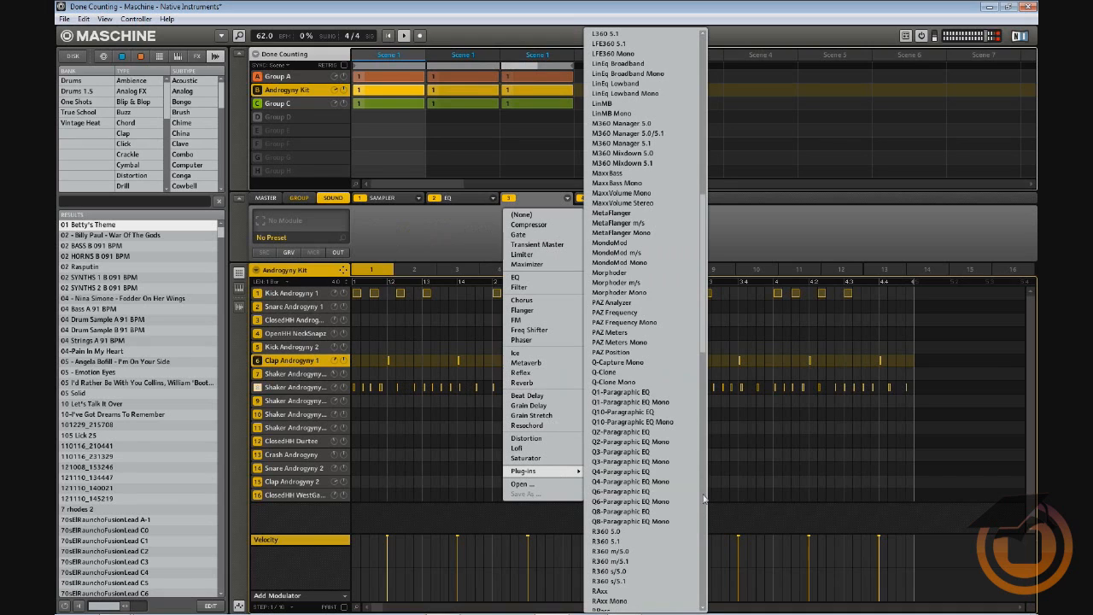
click(703, 497)
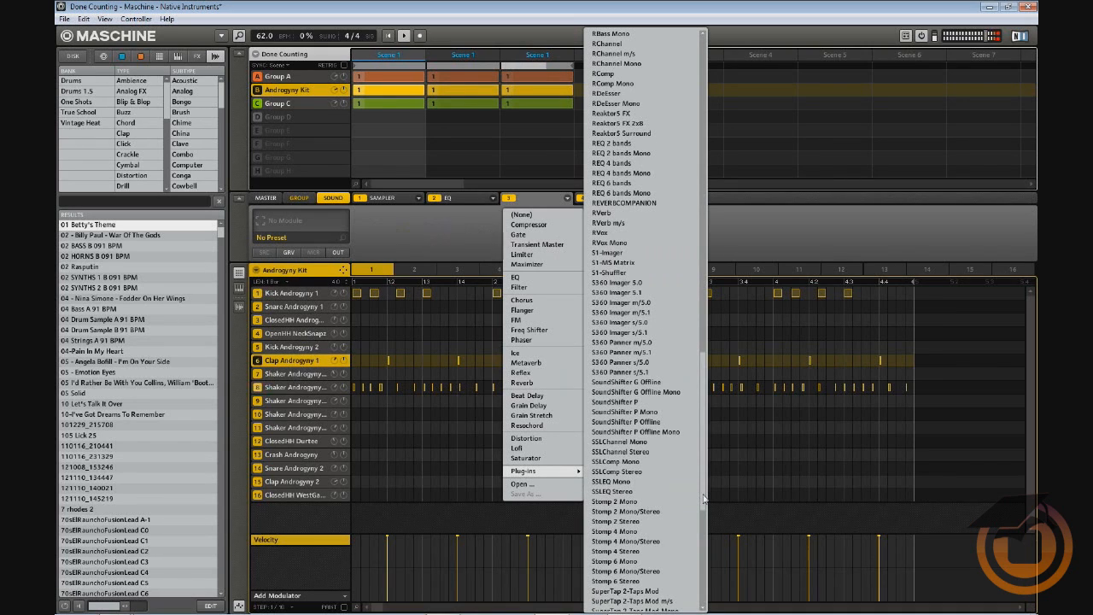
Load S1-Imager on the clap's third slot, widen its stereo image slightly, then select the shaker sound
click(606, 253)
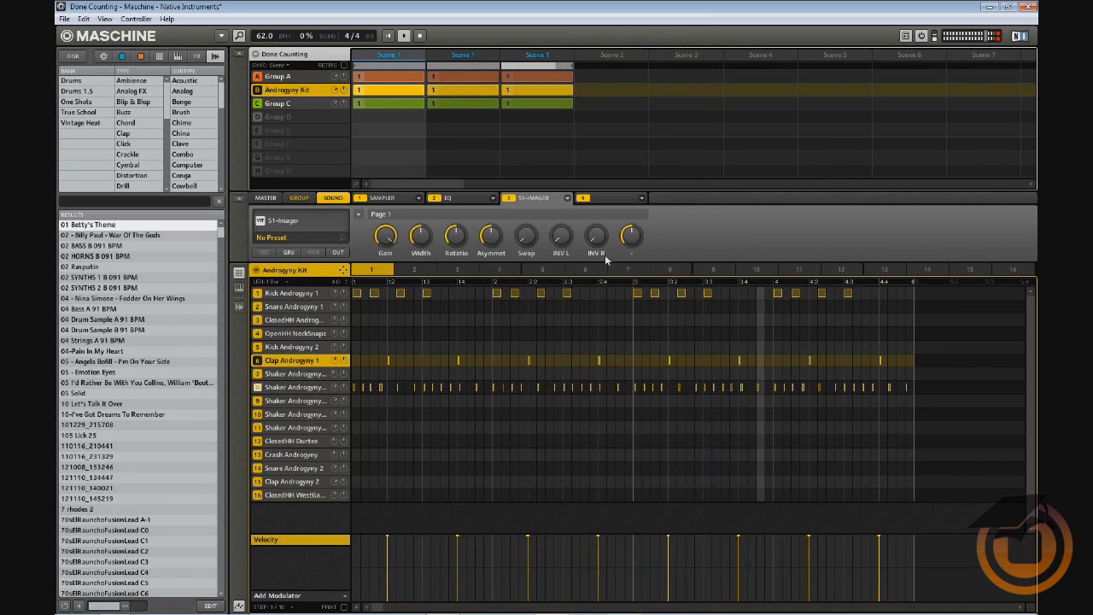
click(344, 220)
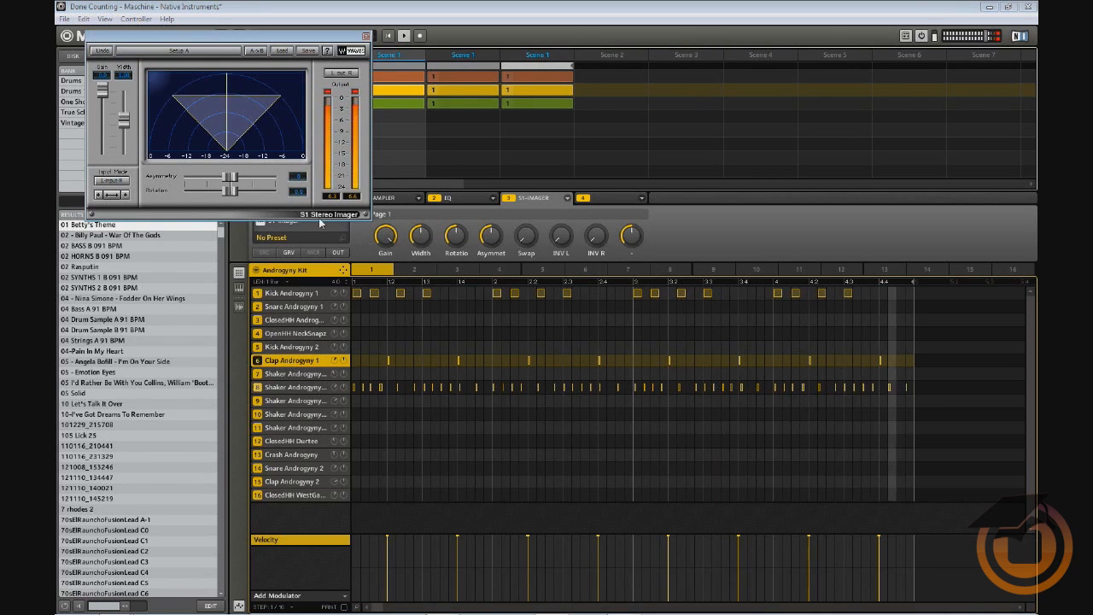
drag(124, 120, 124, 137)
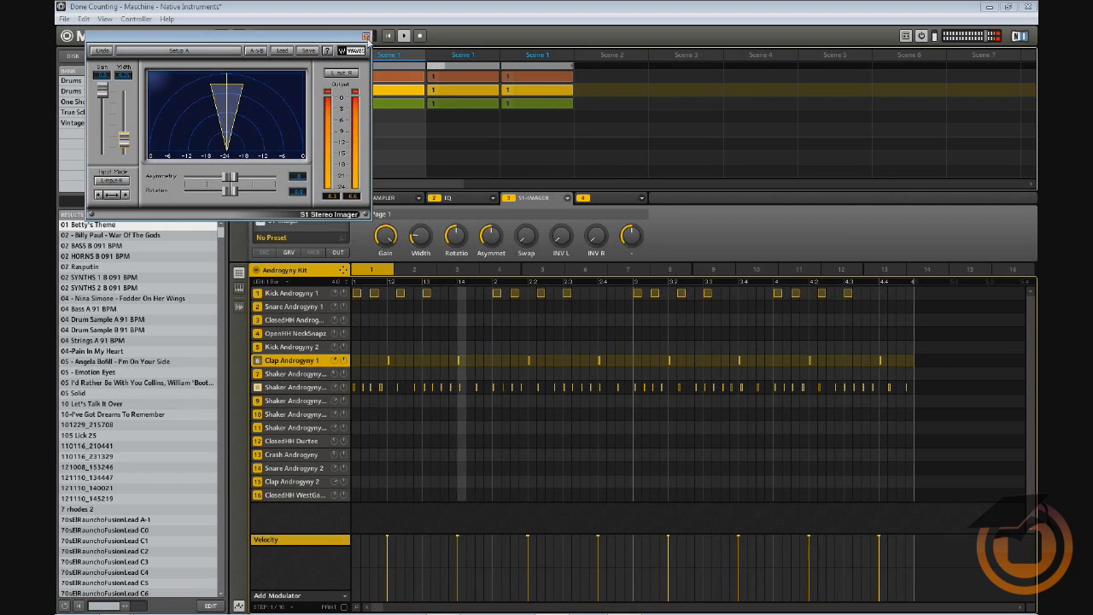
click(276, 389)
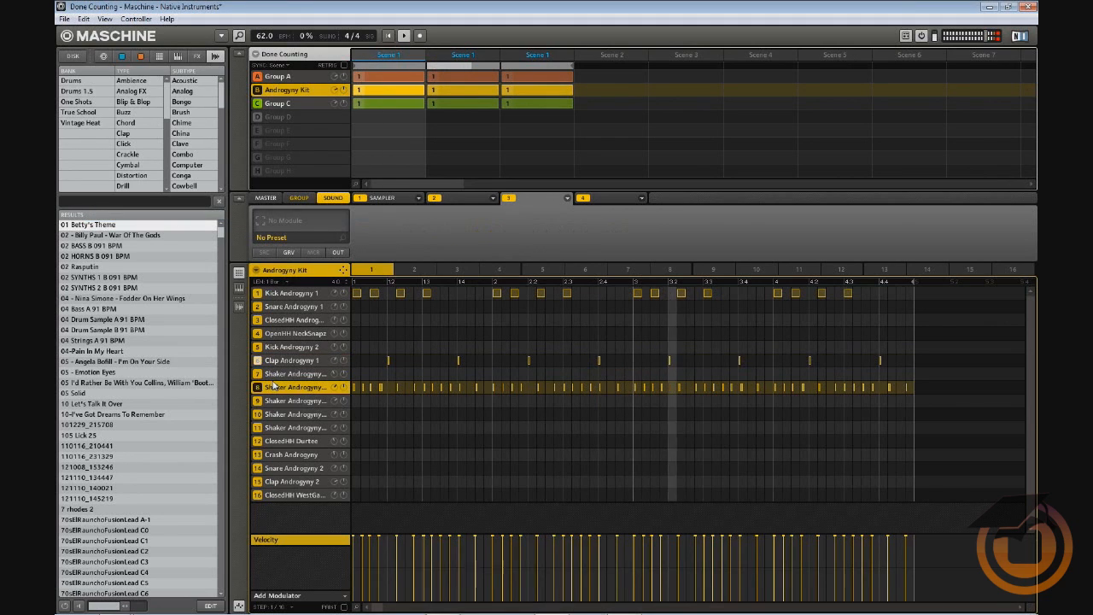
Load iZotope Ozone 3 into the shaker's third insert slot from the scrolled Plug-ins list
click(567, 198)
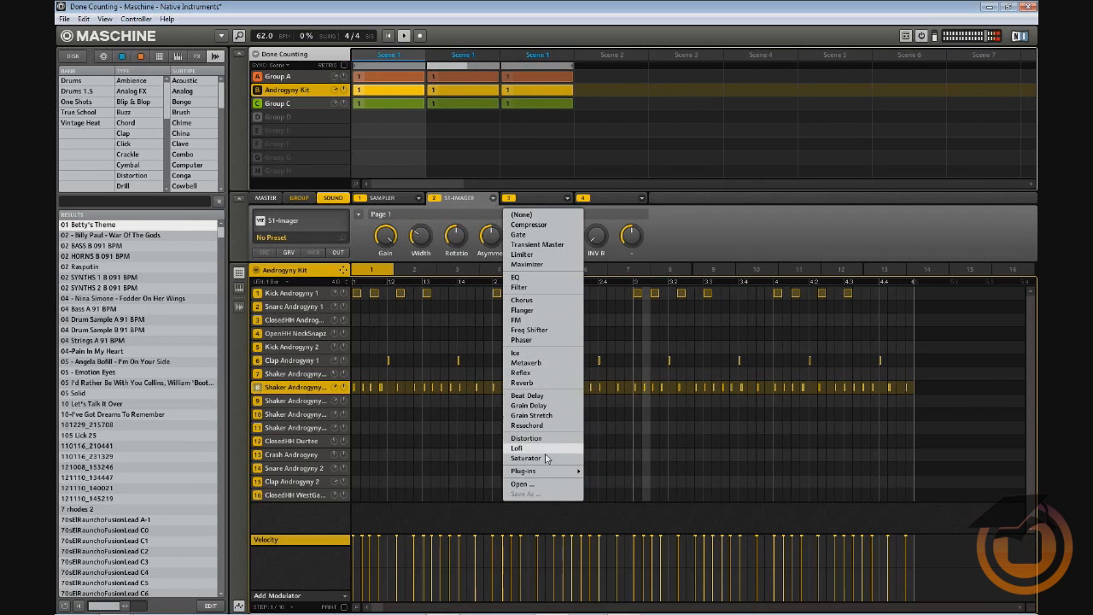
mouse_move(551, 475)
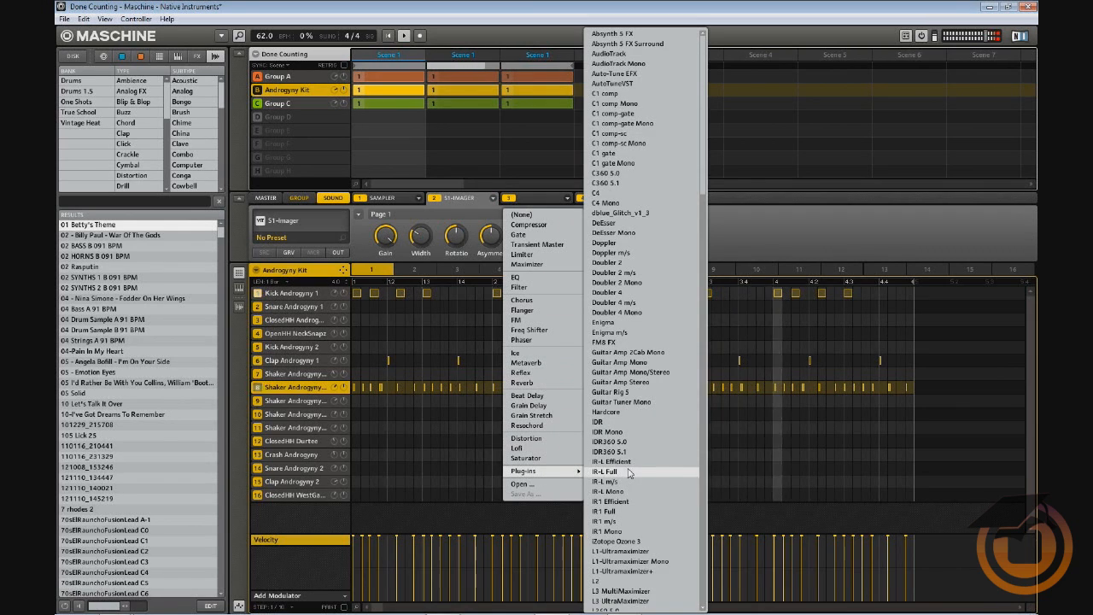
click(703, 484)
click(703, 484)
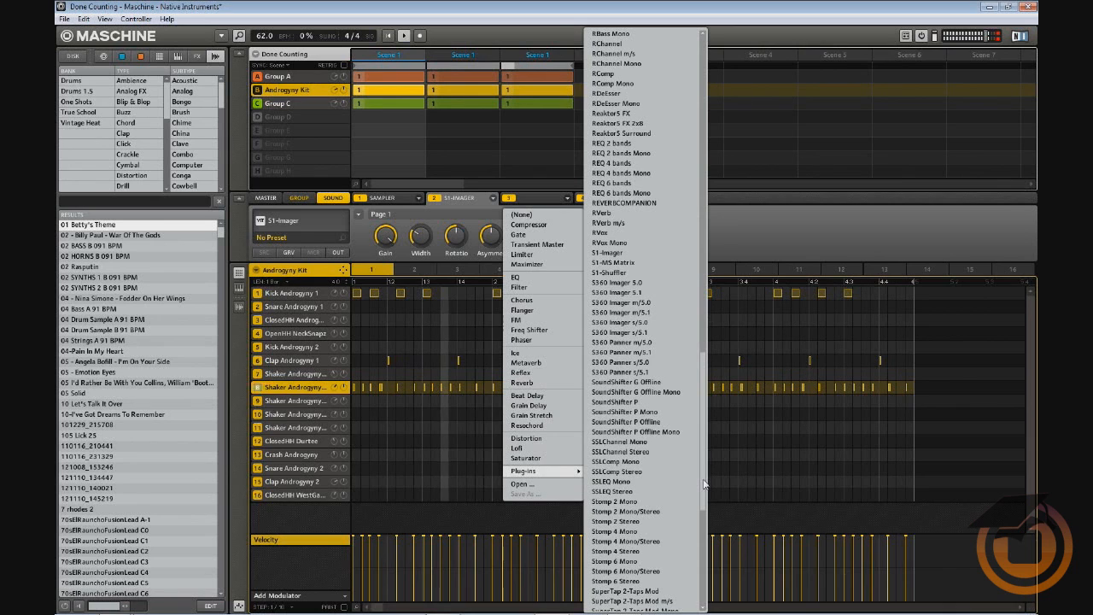
click(700, 584)
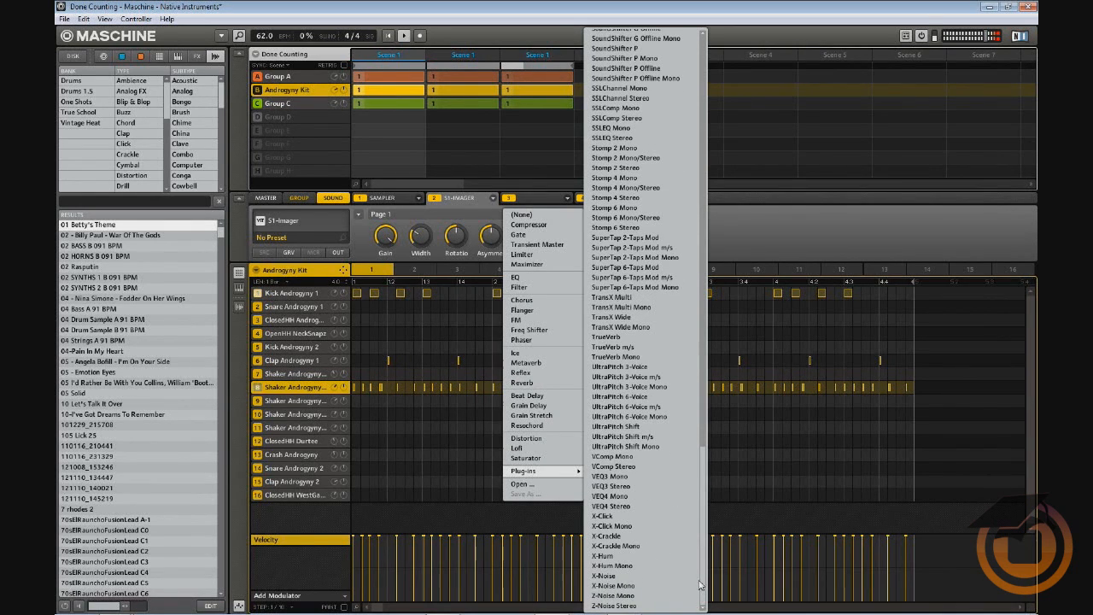
drag(702, 581, 705, 298)
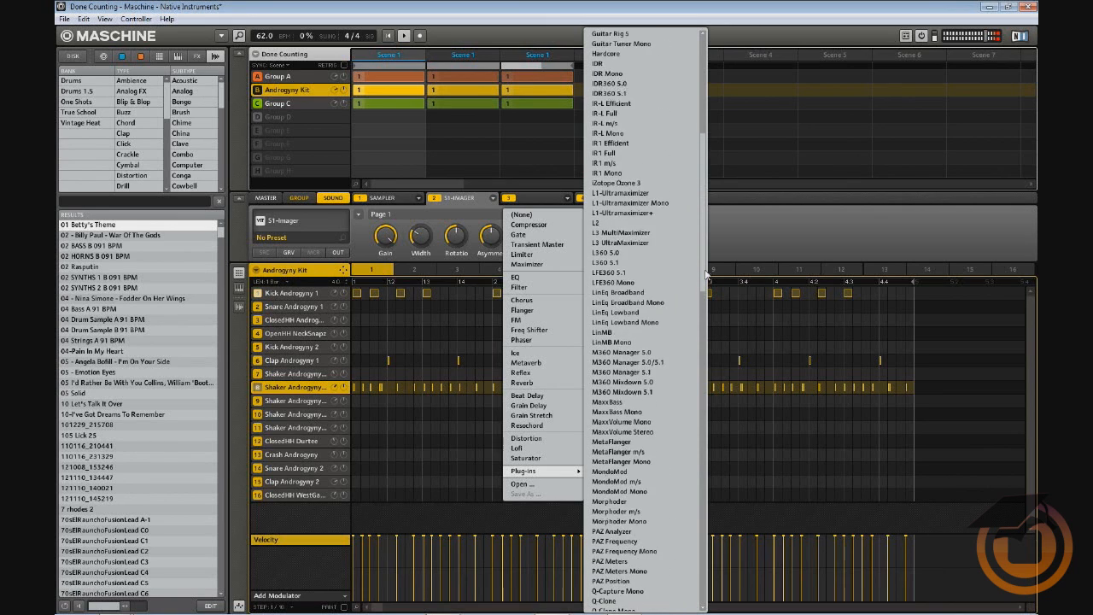
click(614, 93)
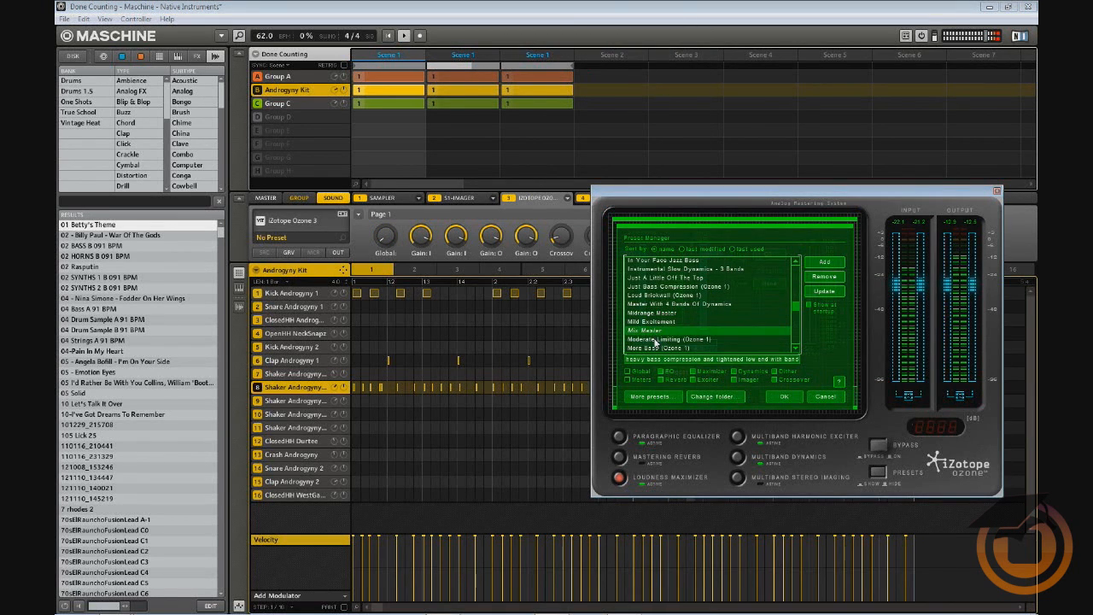
Scroll the Ozone 3 Preset Manager list, pick a preset and confirm with OK
scroll(678, 348, down, 5)
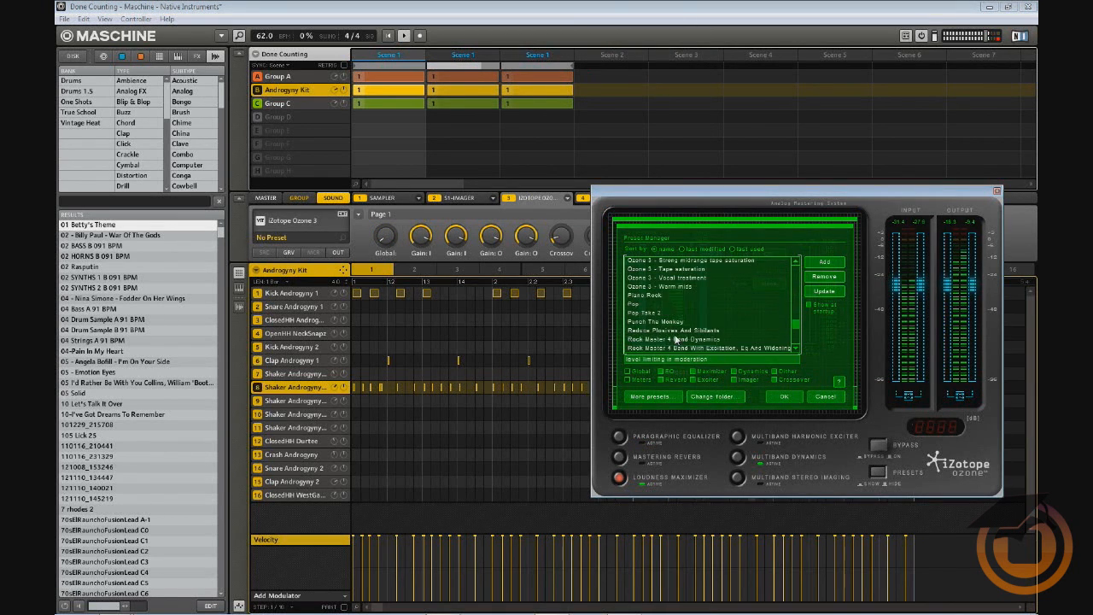
scroll(671, 335, down, 1)
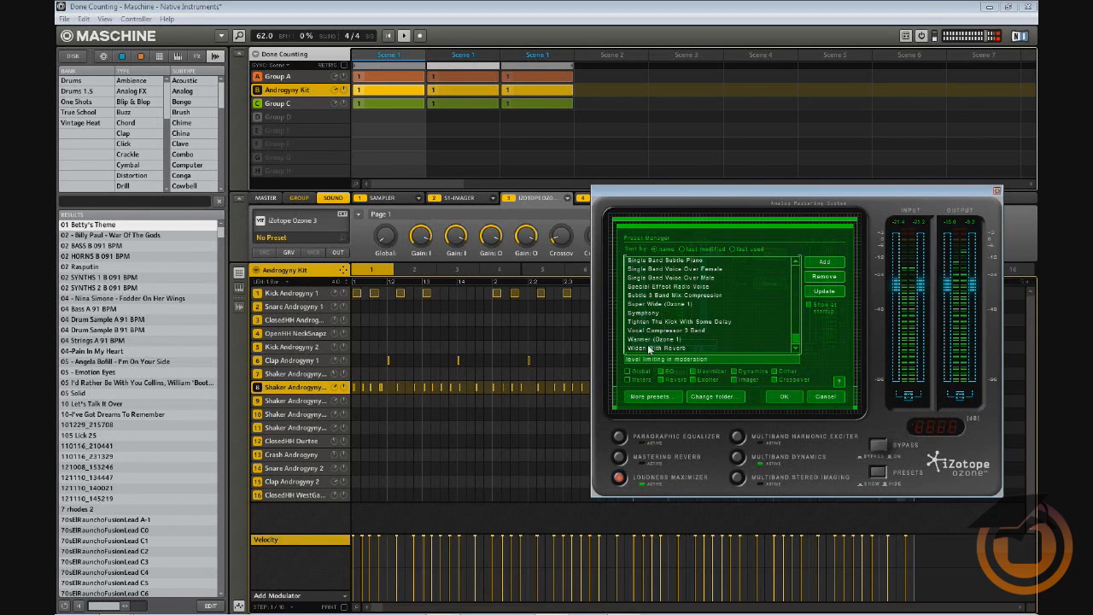
scroll(651, 339, up, 10)
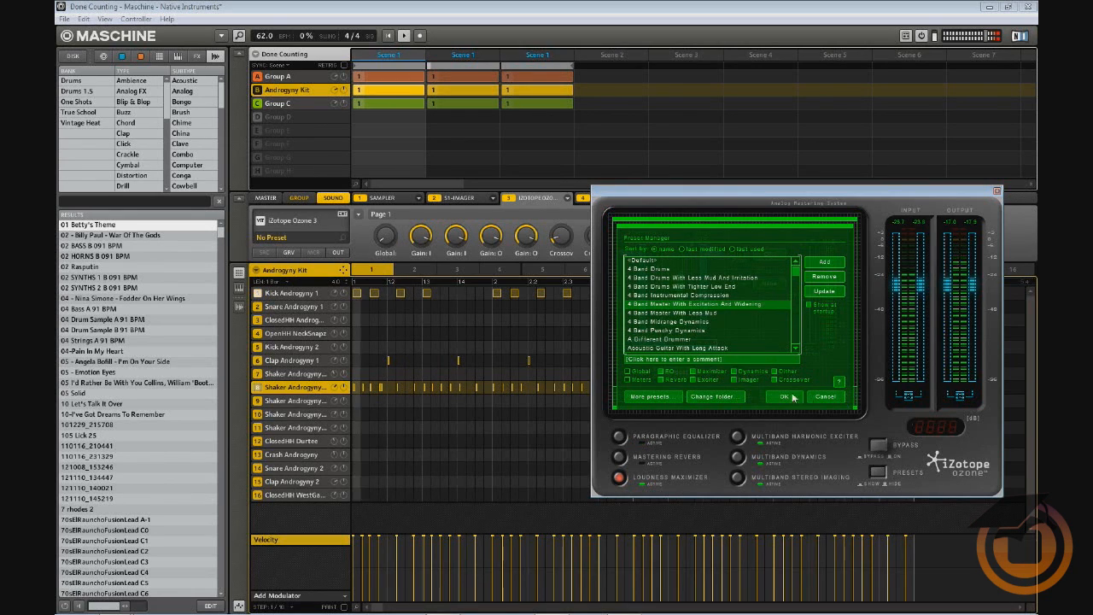
click(790, 397)
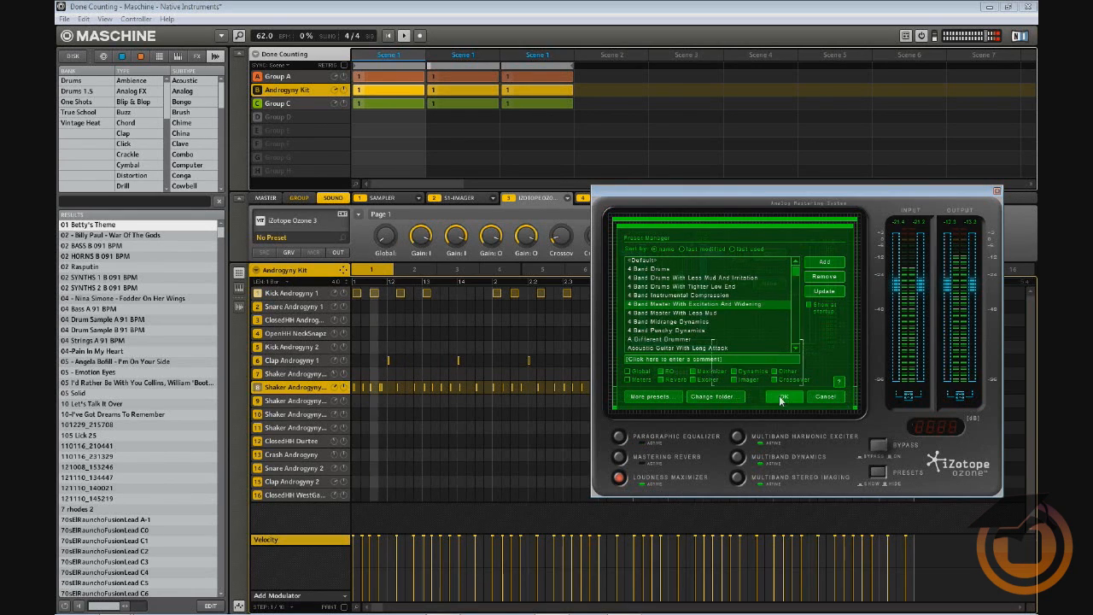
In Ozone's Paragraphic Equalizer, boost highs about 5 dB, set a band near 4717 Hz/-3.1 dB, and cut the lows
click(640, 441)
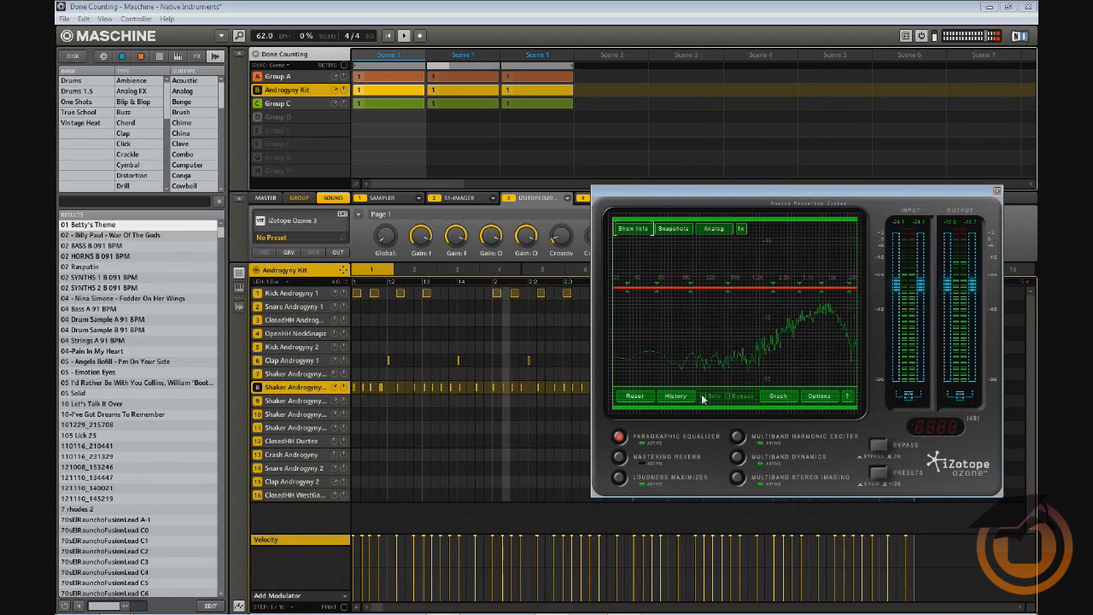
mouse_move(842, 288)
mouse_down()
mouse_move(846, 261)
mouse_move(830, 279)
mouse_up()
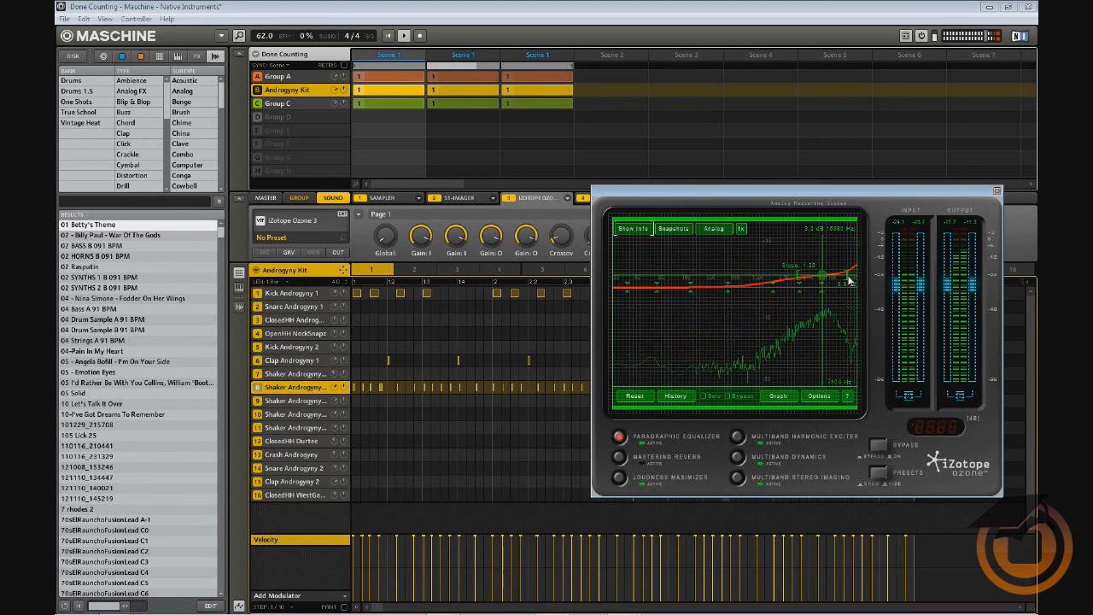
drag(810, 298, 807, 299)
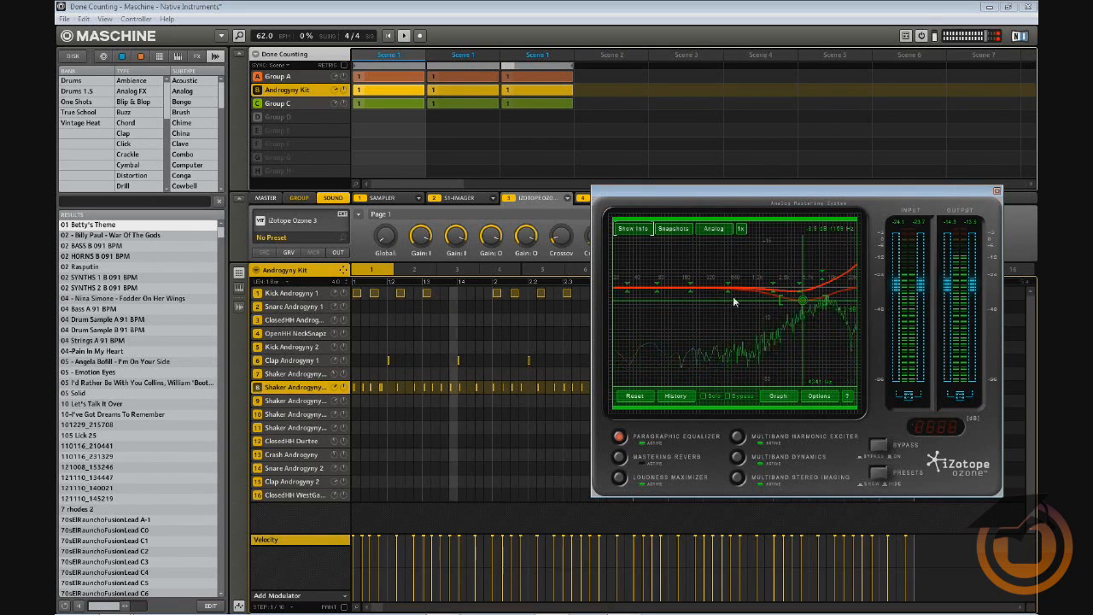
drag(627, 289, 630, 310)
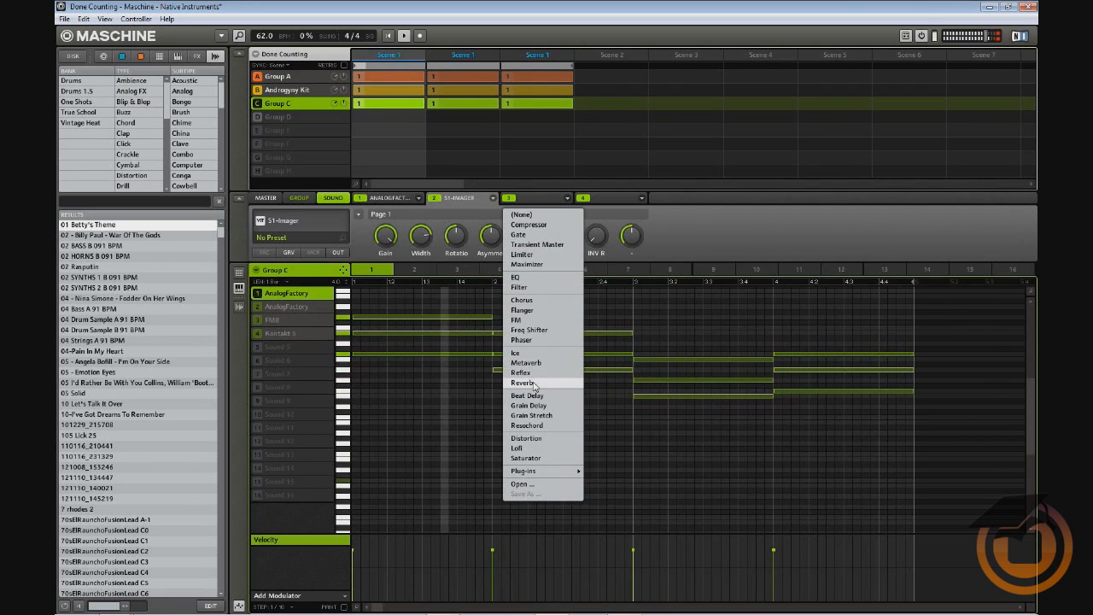
Put Reverb in FX slot 3 after S1-Imager, then select sound slot 2 AnalogFactory
click(534, 384)
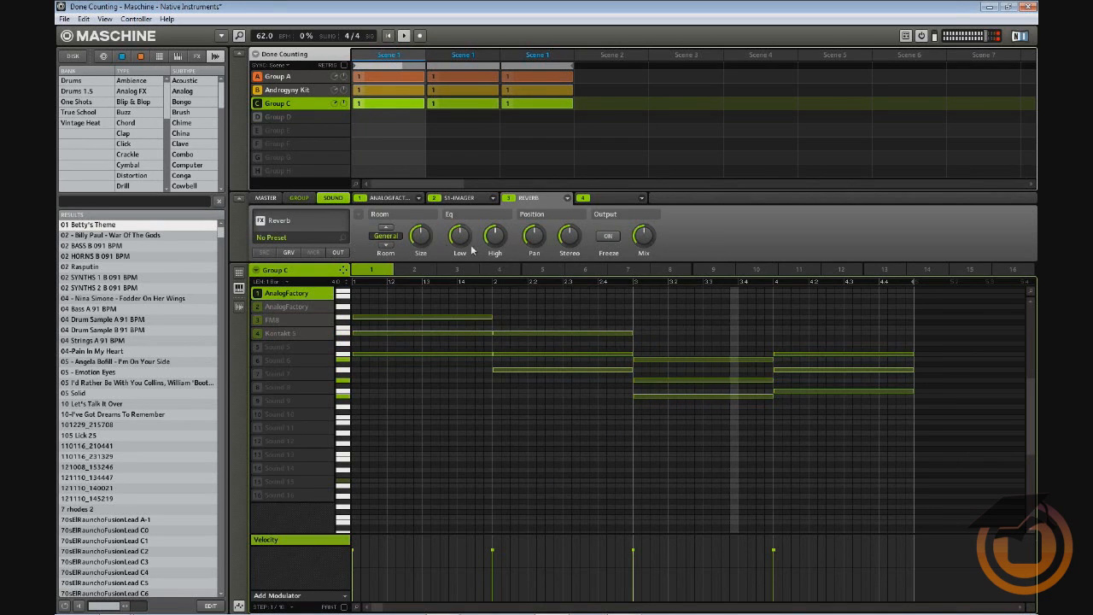
click(283, 307)
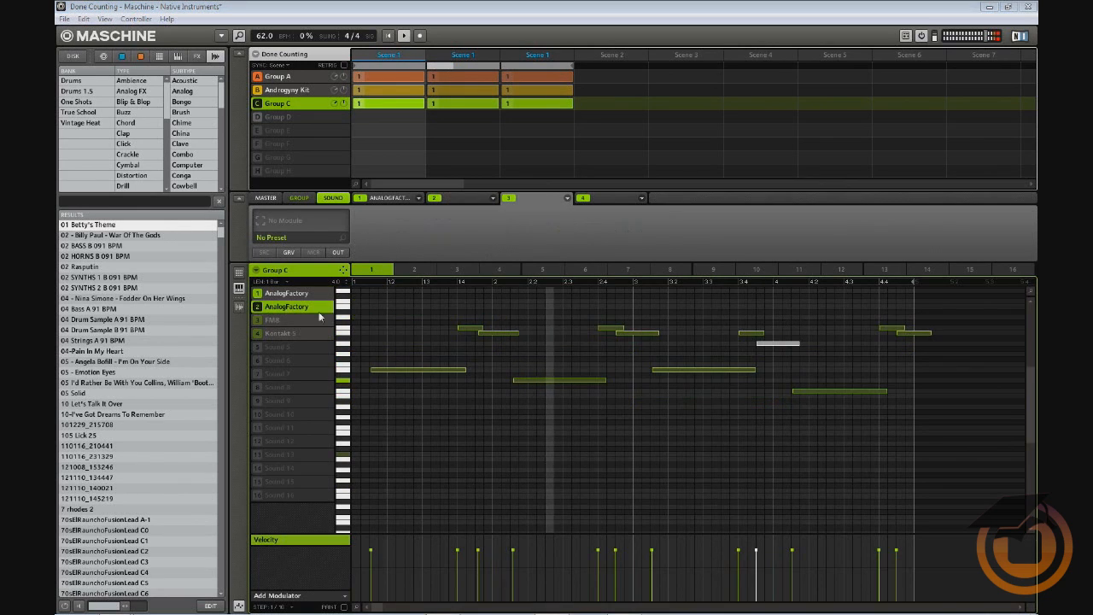
Load Metaverb into FX slot 2 of the second AnalogFactory sound, then go to the MASTER tab
click(493, 198)
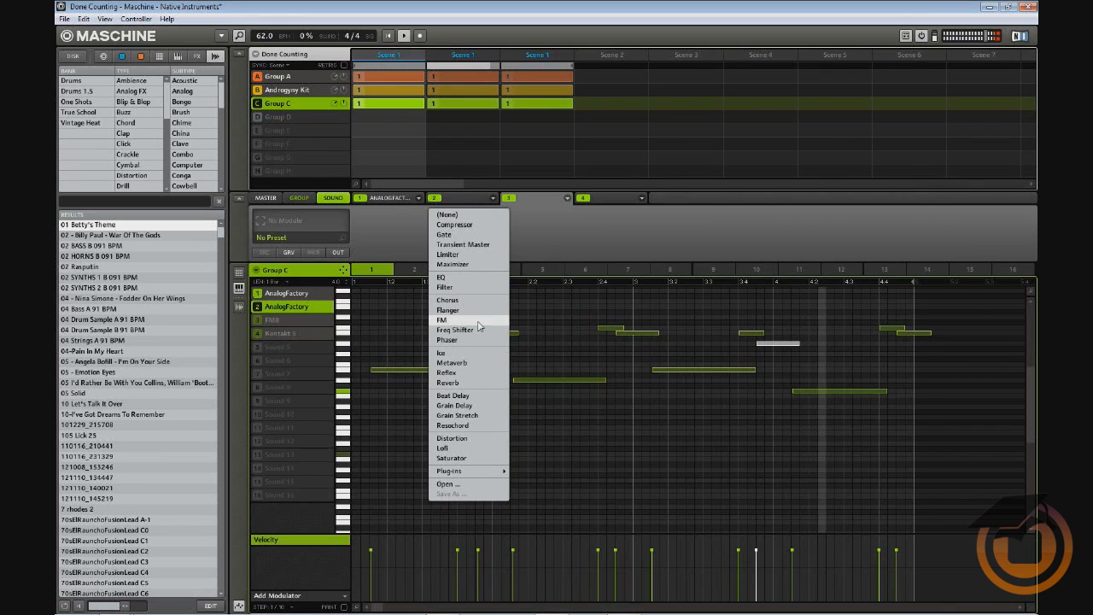
click(451, 362)
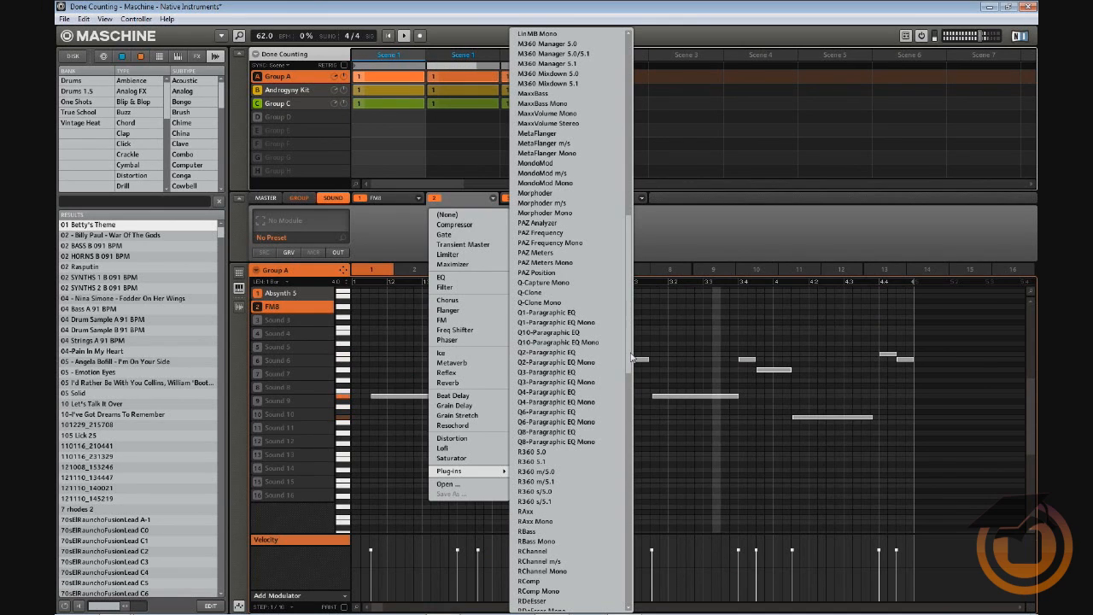
click(716, 235)
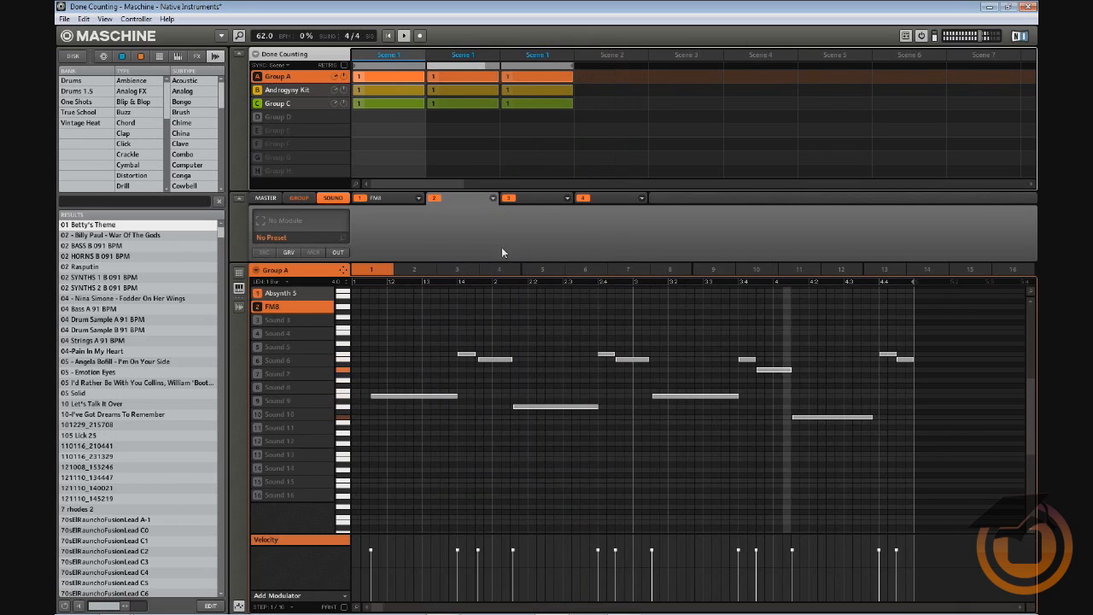
click(266, 199)
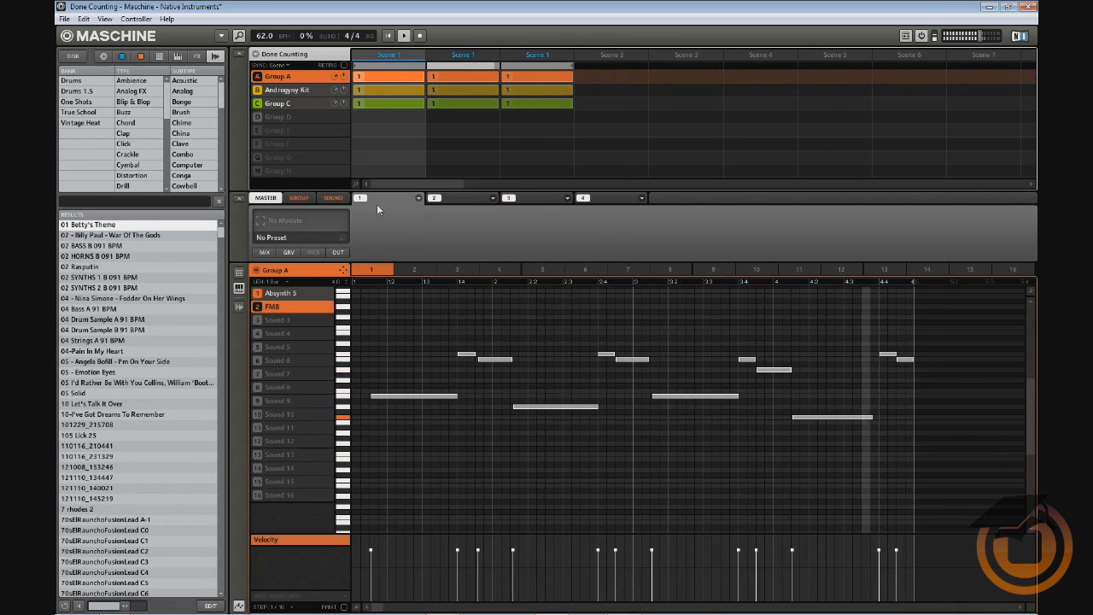
Load iZotope Ozone 3 from Plug-ins into the Master channel's first FX slot
click(418, 198)
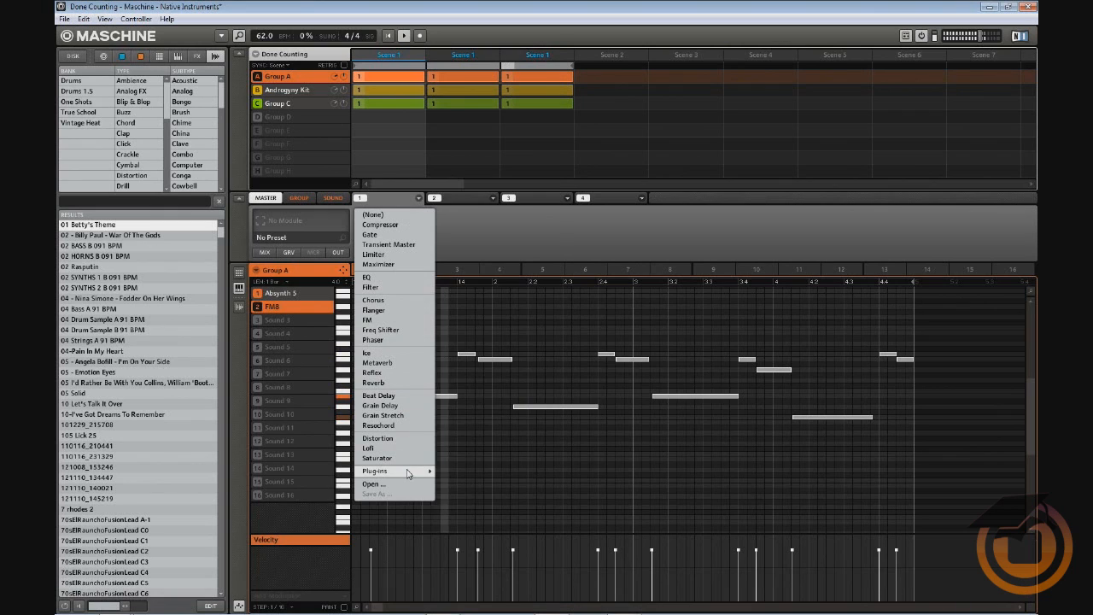
mouse_move(409, 472)
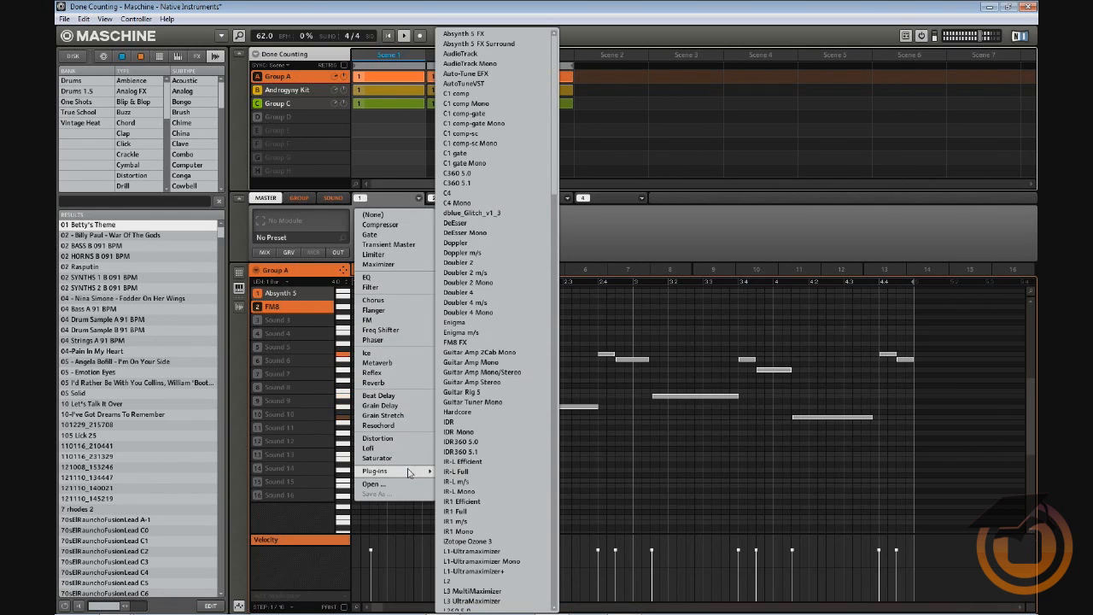
click(507, 541)
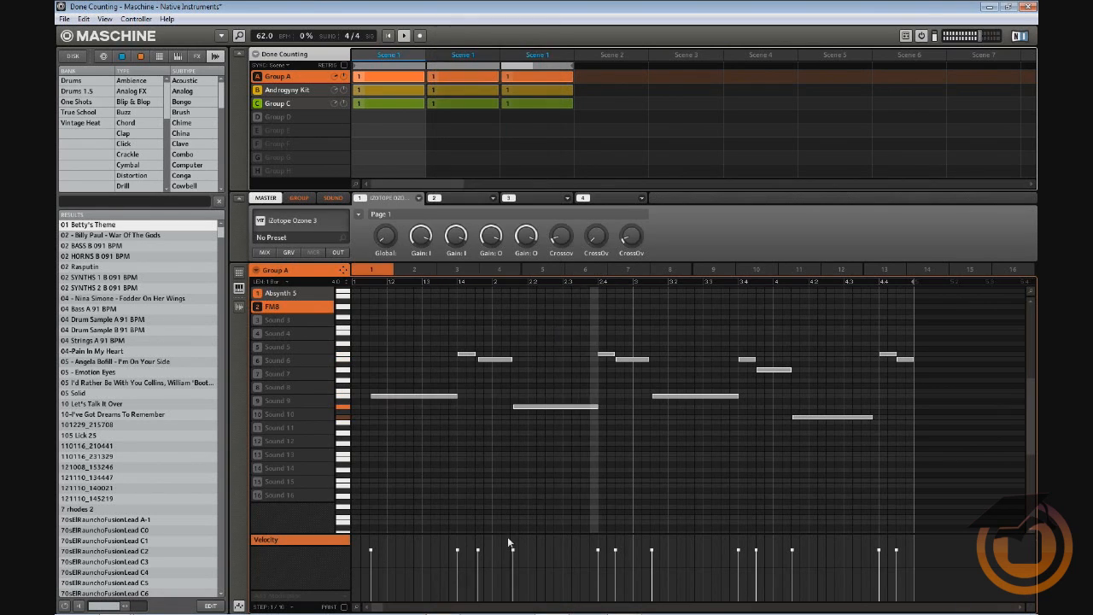
Open the Ozone 3 window and pick the 4 Band Drums With Less Mud And Irritation preset
click(298, 222)
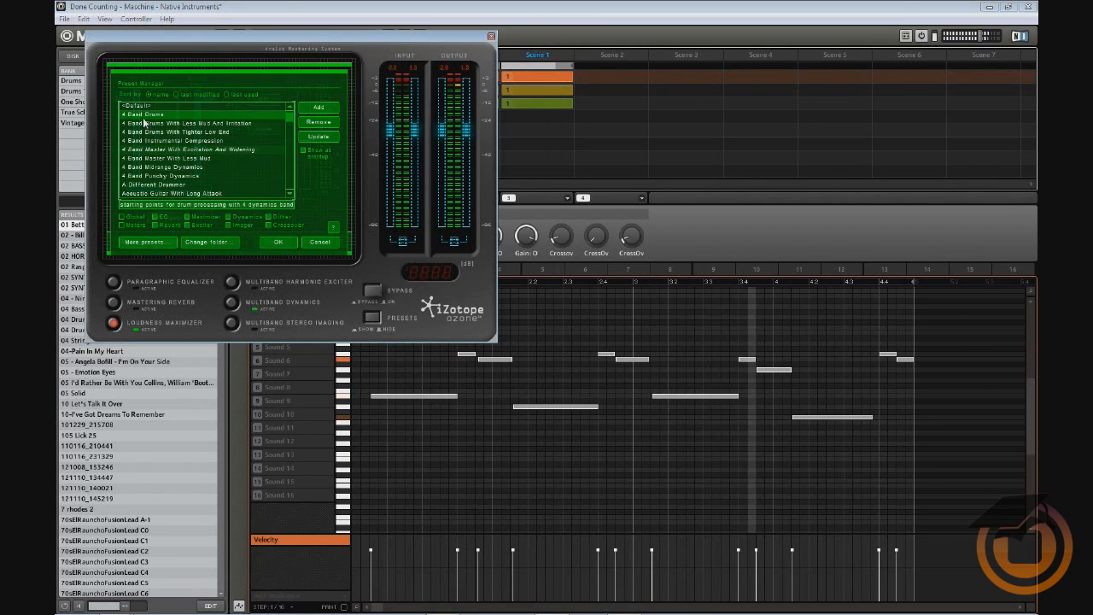
click(145, 123)
key(Down)
key(Down)
key(Down)
scroll(173, 157, down, 3)
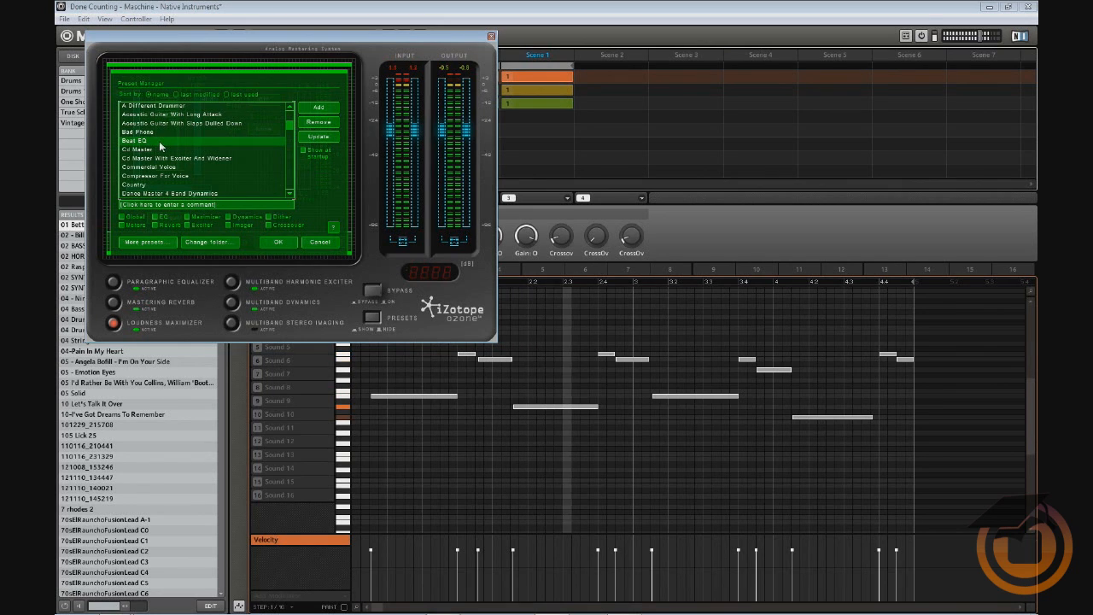
Audition Cd Master, General Purpose, Hype The Highs And Lows and others, down to Loud Brickwall (Ozone 1)
key(Down)
key(Down)
key(Down)
key(Down)
key(Down)
key(Down)
key(Down)
key(Down)
key(Down)
key(Down)
key(Down)
key(Down)
key(Down)
key(Down)
key(Down)
key(Down)
key(Down)
key(Down)
key(Down)
key(Down)
key(Down)
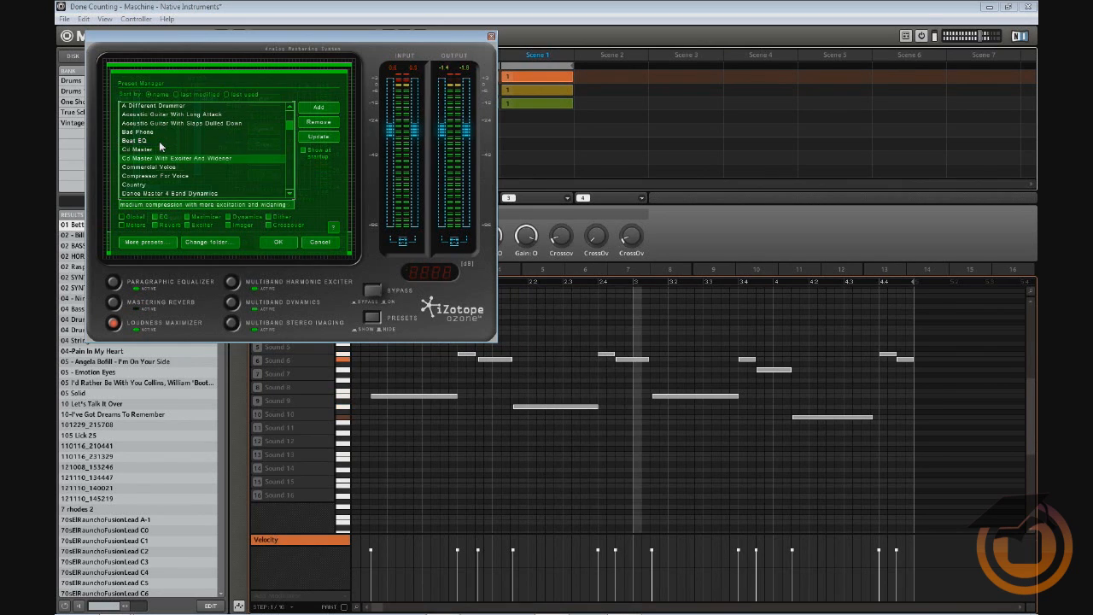
key(Down)
key(Down)
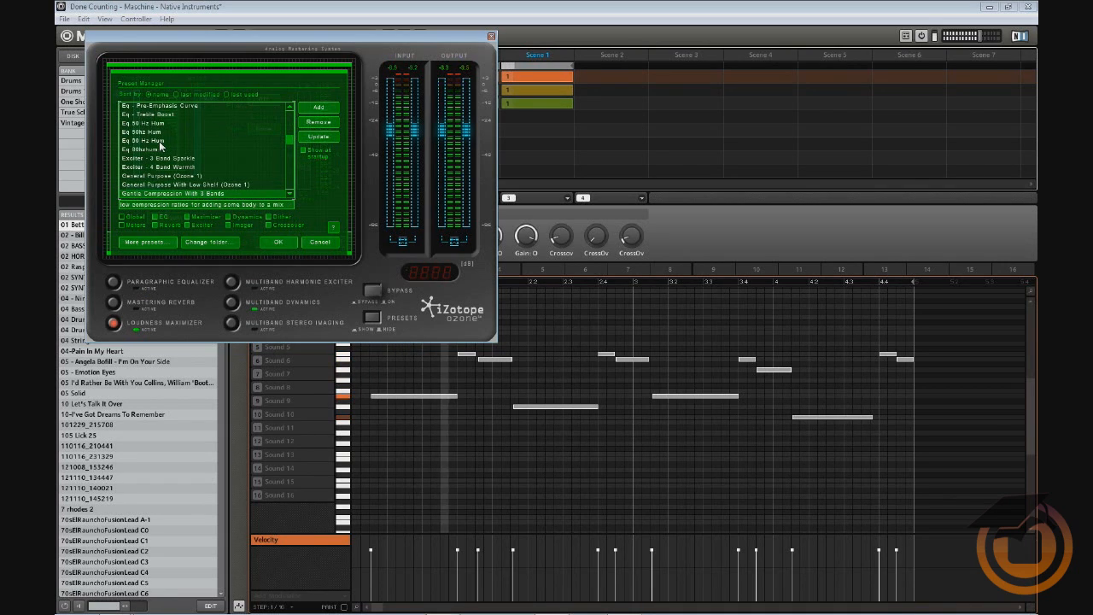
key(Down)
key(Down)
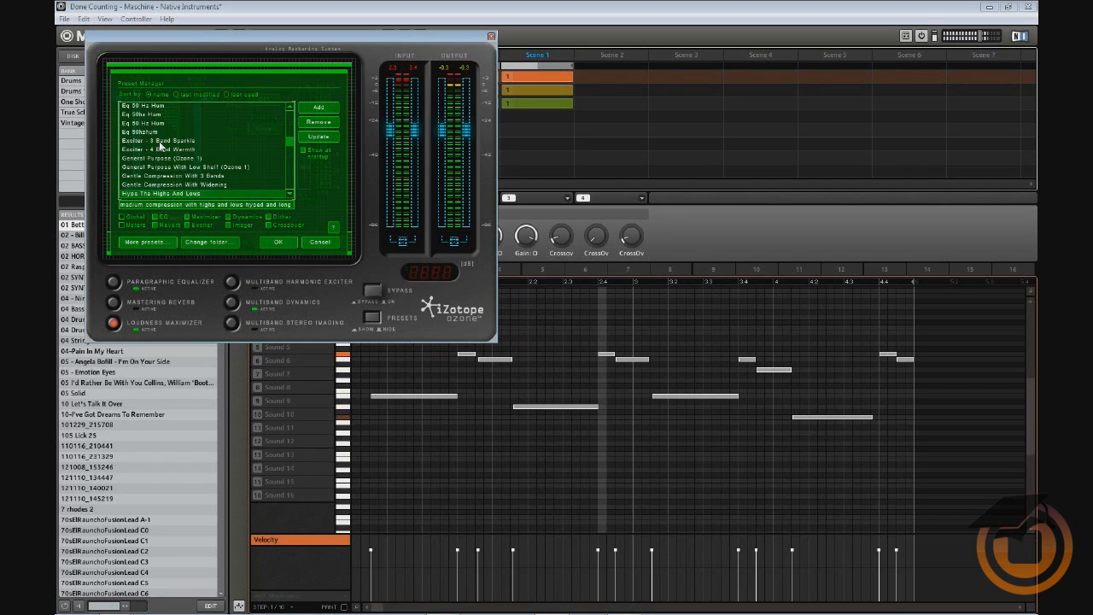
key(Down)
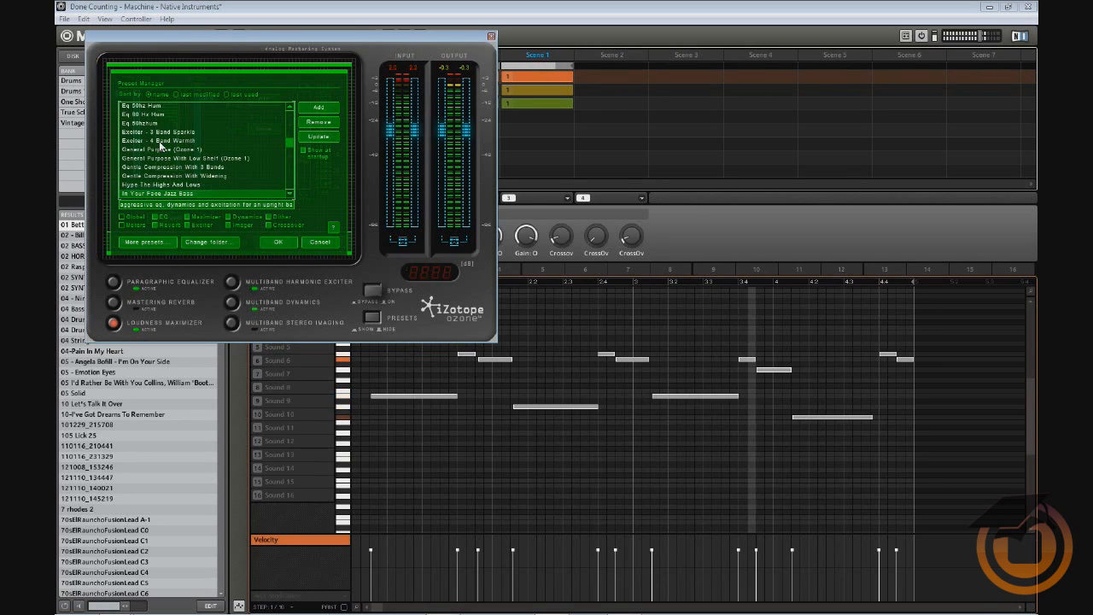
key(Down)
key(Down)
key(Down)
key(Down)
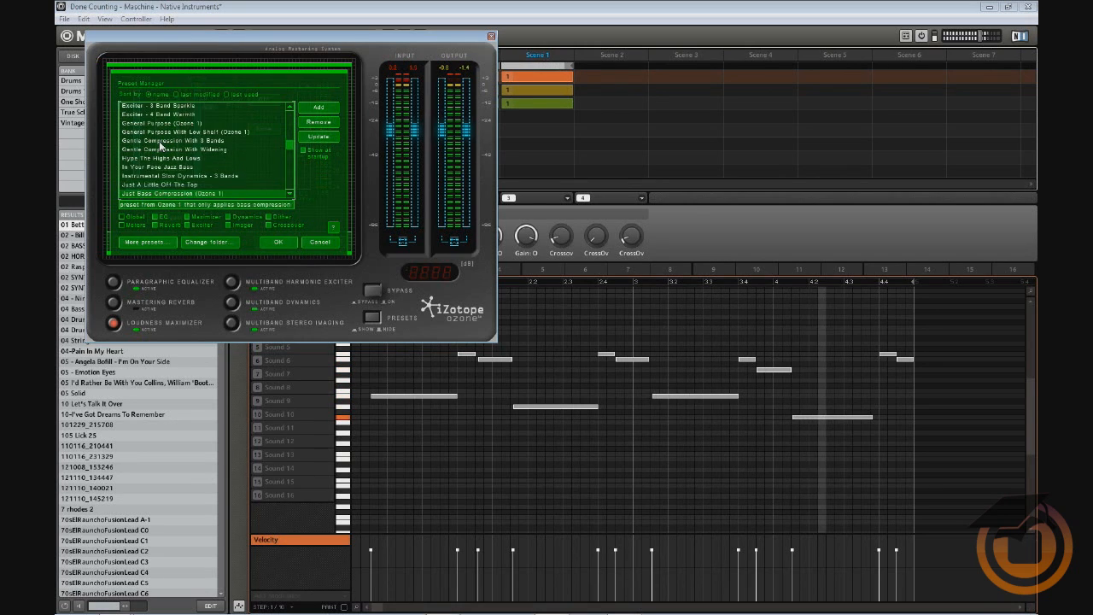
key(Down)
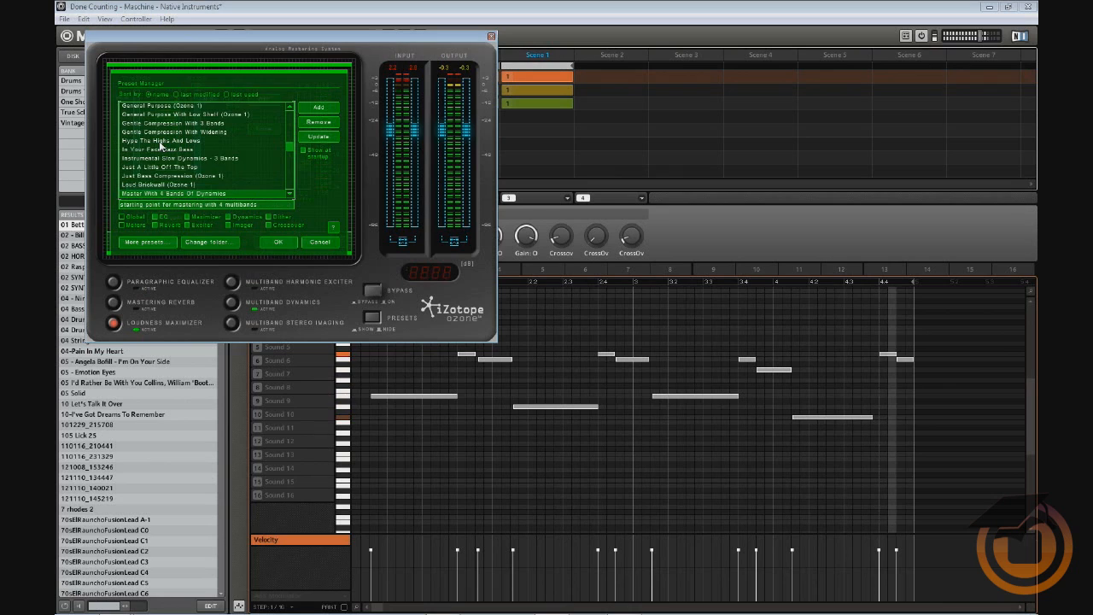